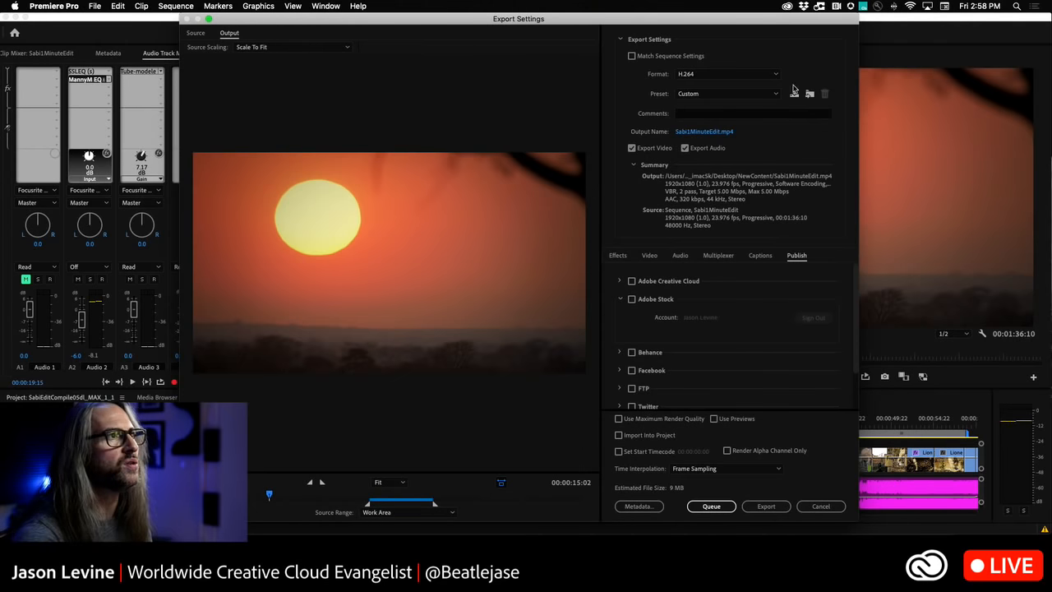
Review the video export settings from Match Source down to the bitrate and advanced options, and look through the H.264 presets
left_click(650, 257)
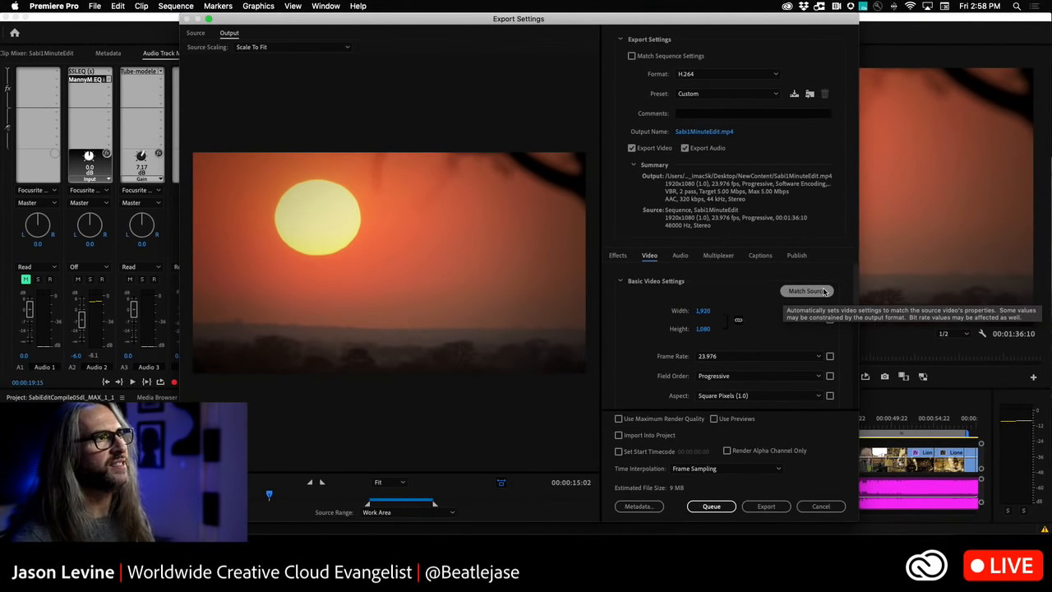
left_click(824, 292)
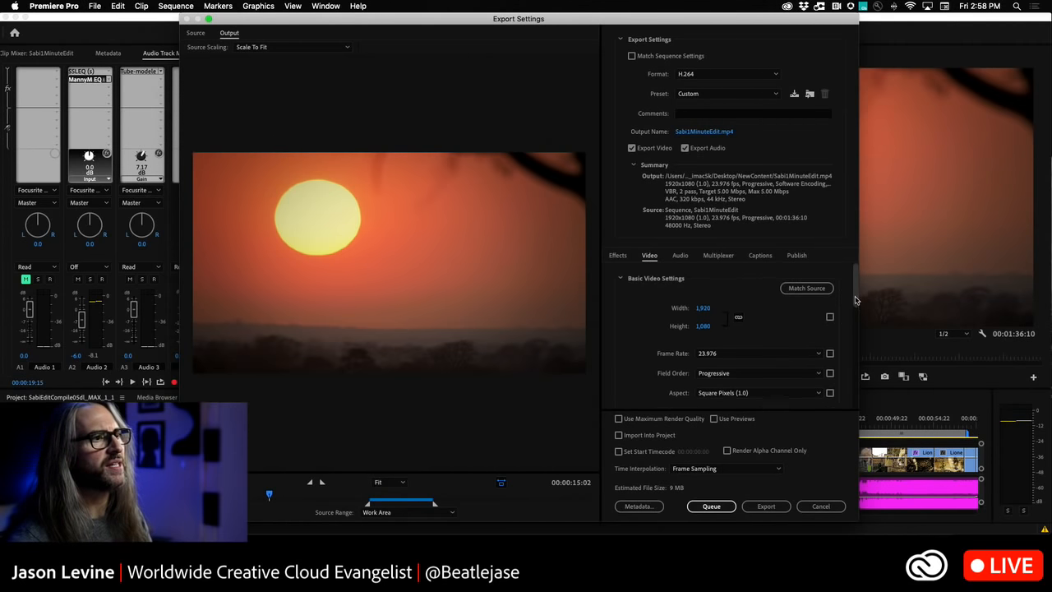
left_click_drag(855, 297, 863, 386)
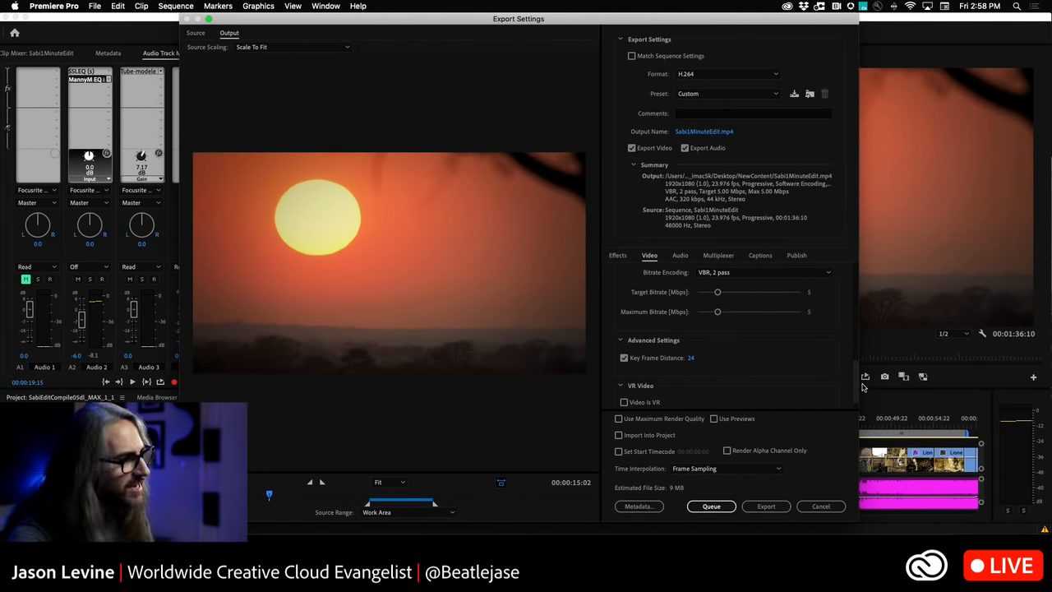
scroll(855, 383, "up", 3)
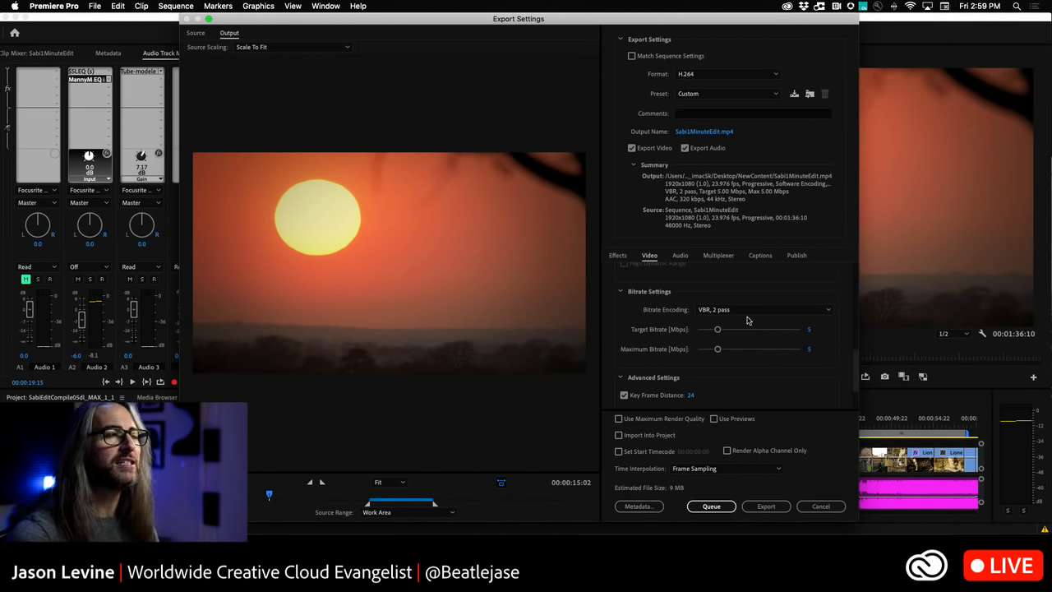
left_click(773, 94)
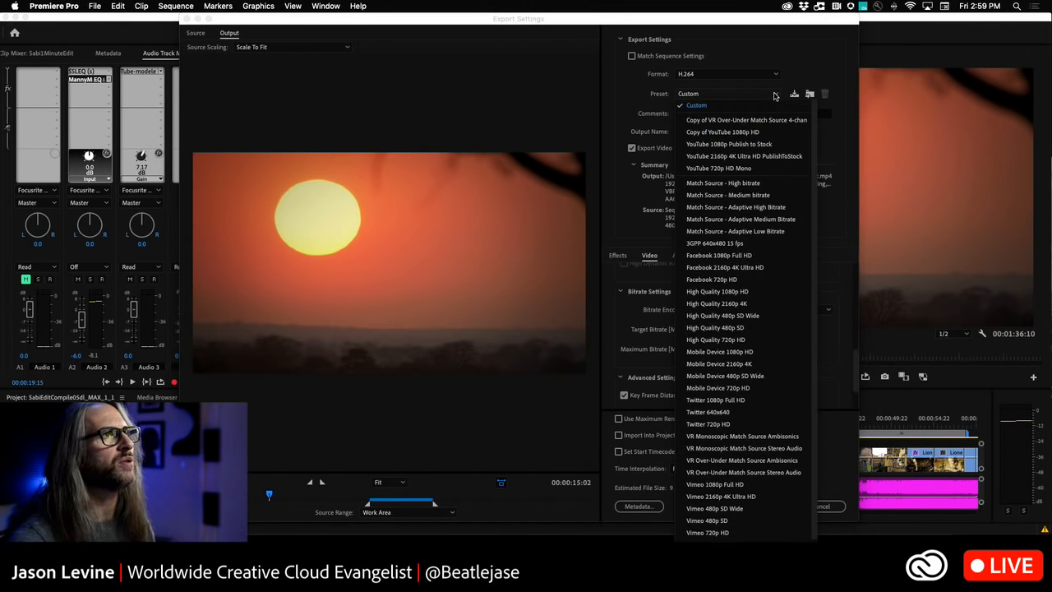
scroll(758, 325, "down", 2)
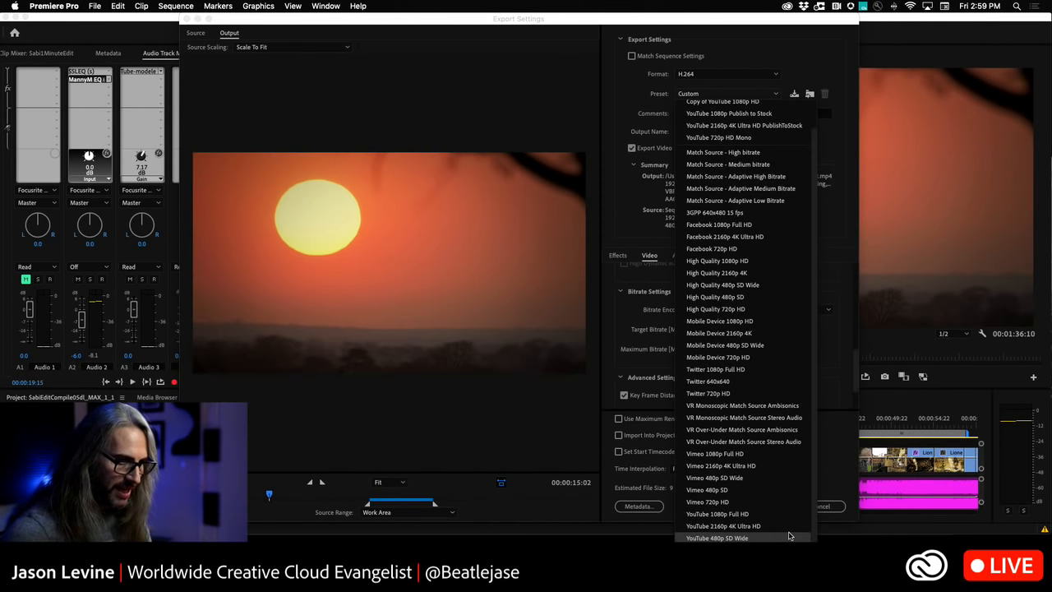
key("super+Tab")
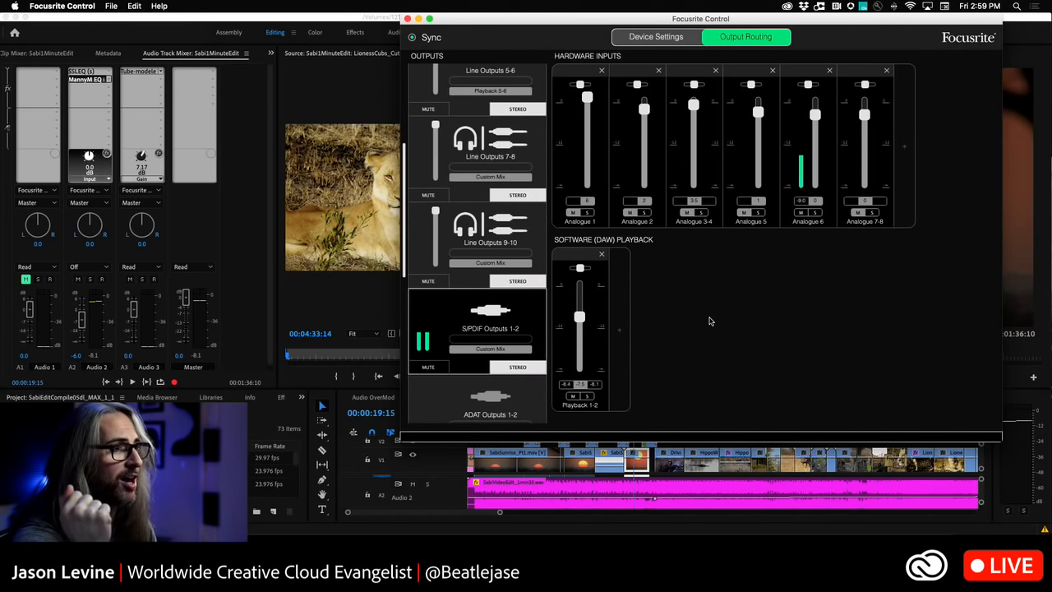
left_click(418, 18)
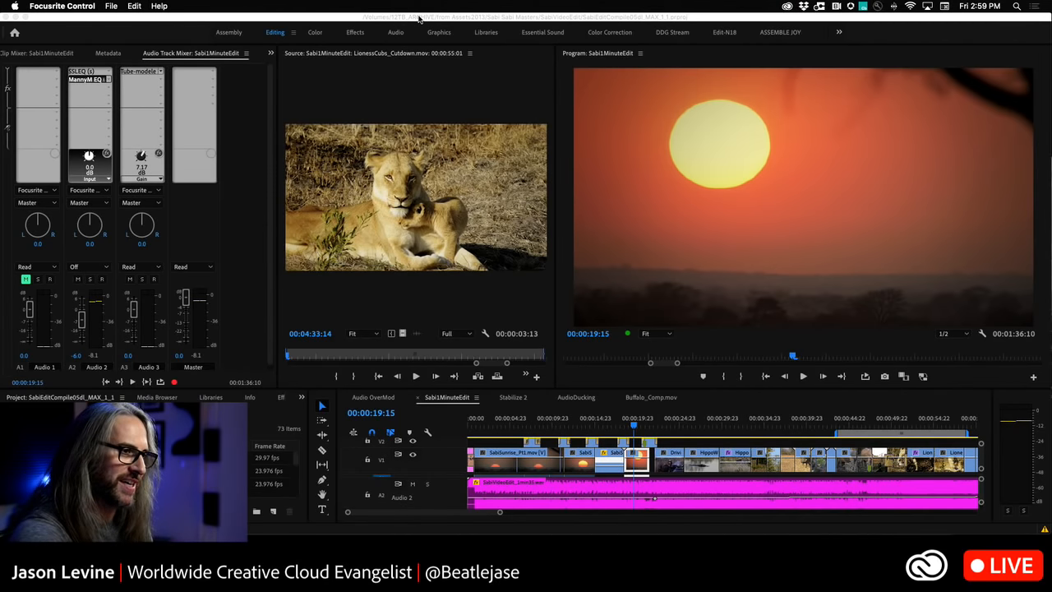
left_click(148, 25)
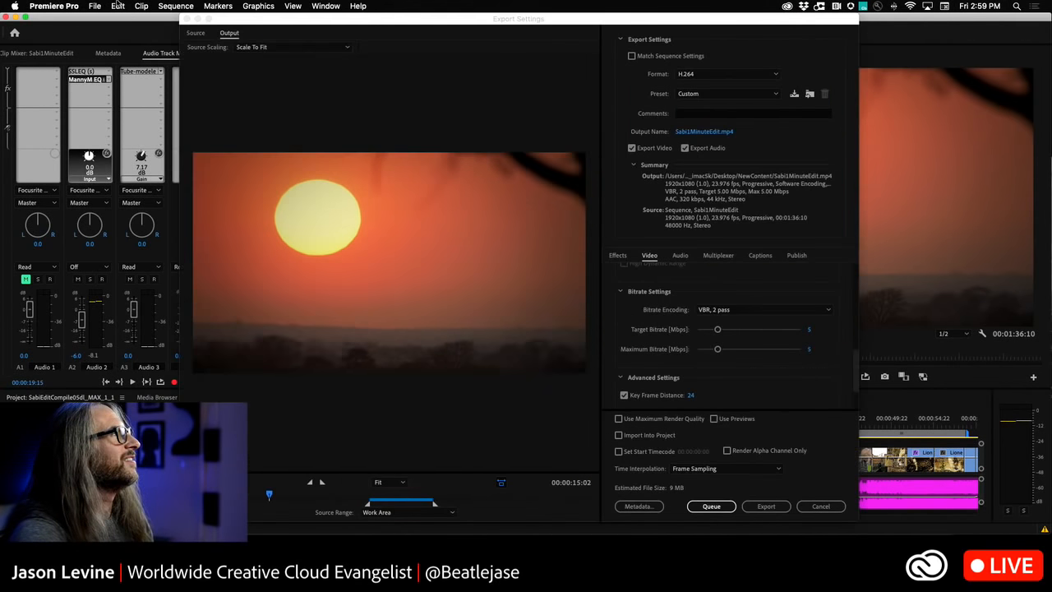
left_click(97, 6)
left_click(551, 4)
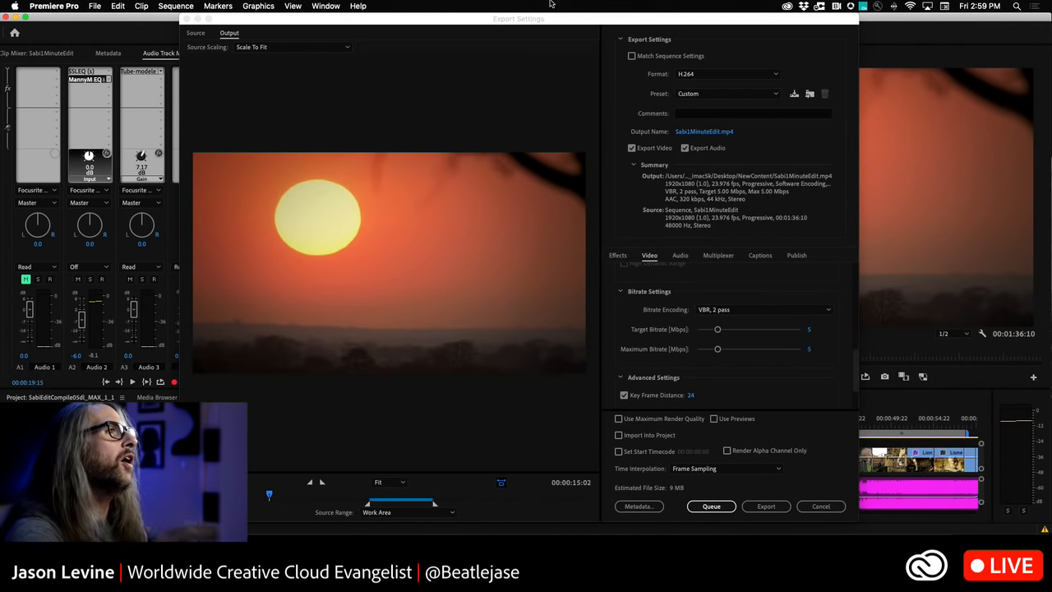
Try the HEVC (H.265) export format, check its presets, and return the format to H.264
left_click(752, 75)
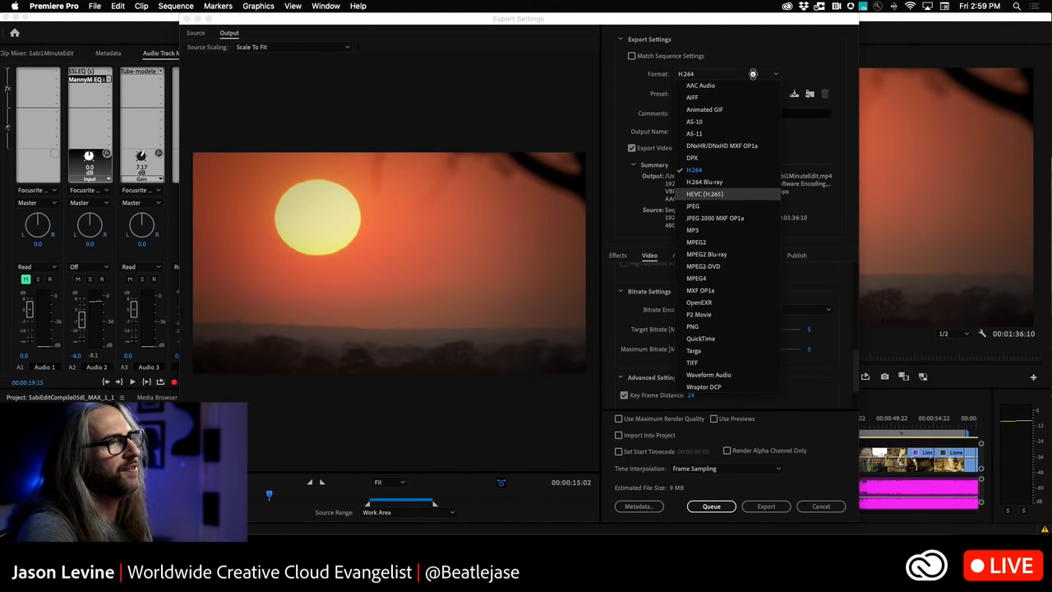
key("Return")
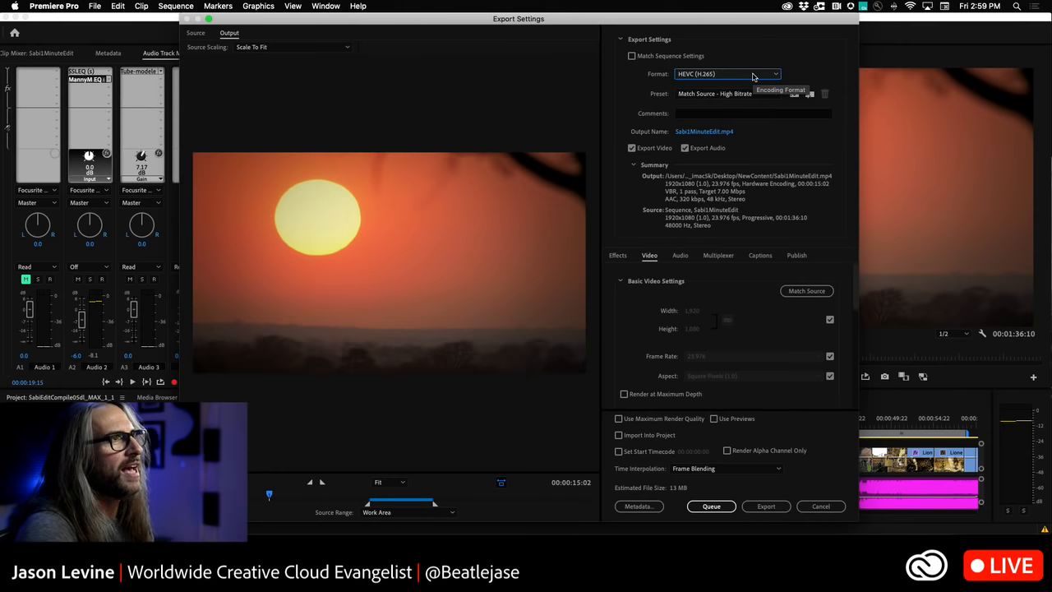
left_click(772, 94)
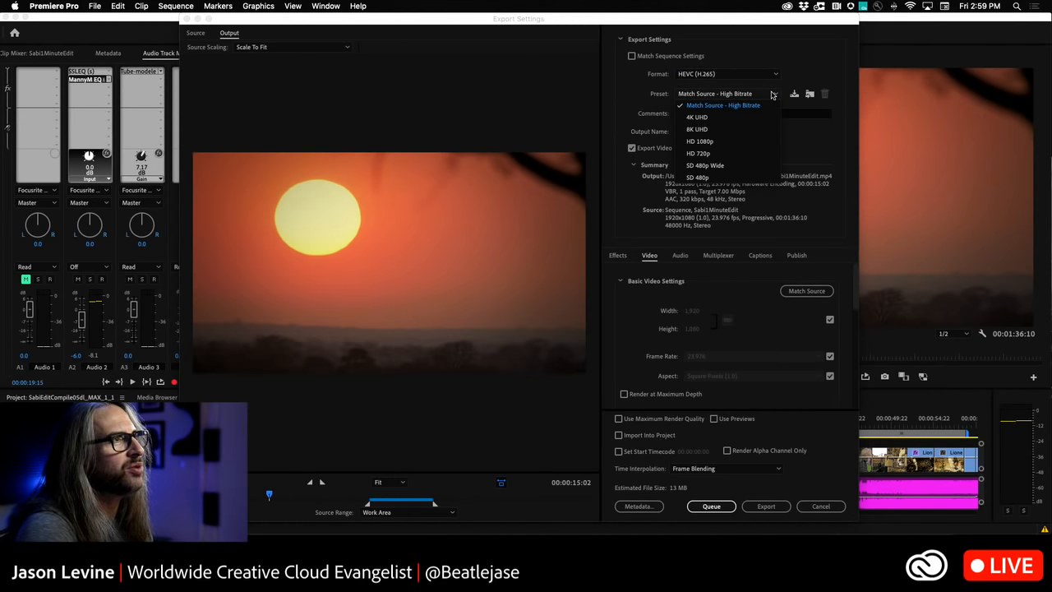
left_click(799, 79)
left_click(728, 74)
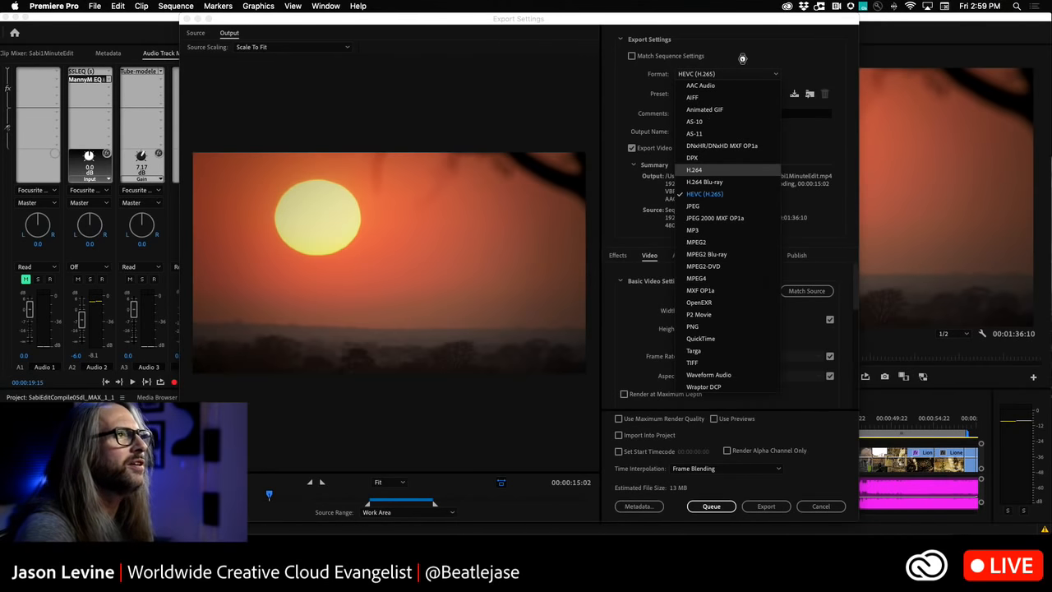
key("Return")
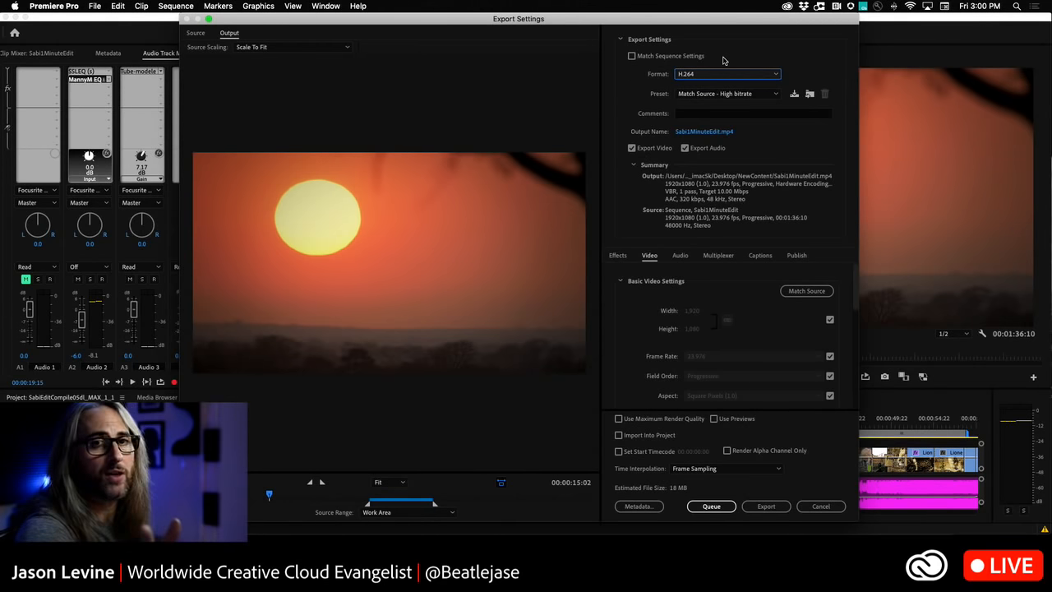
Look through the H.264 presets, match the video settings to the source, and review the bitrate settings
left_click(748, 94)
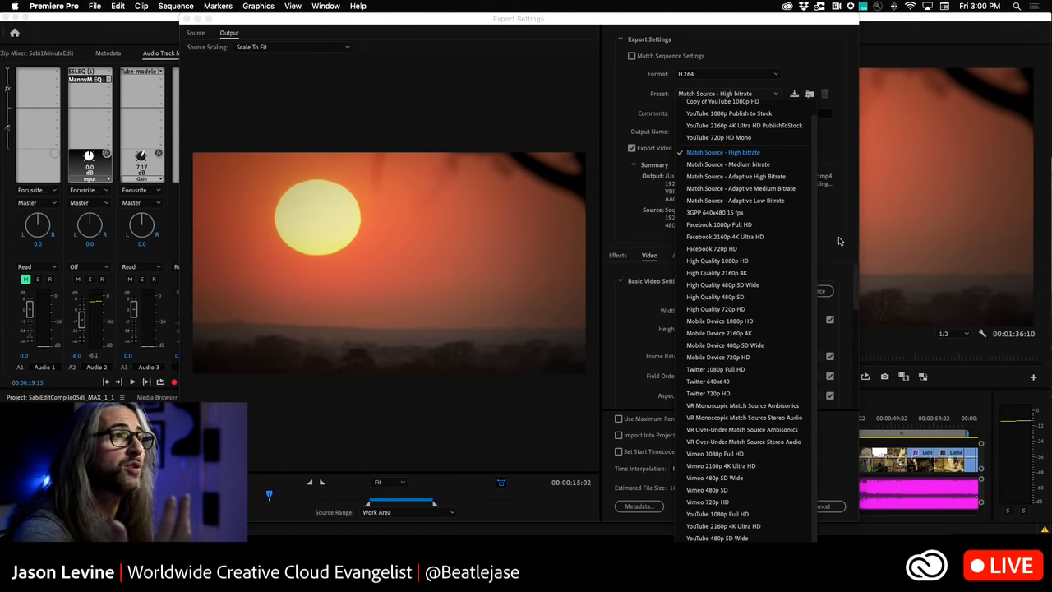
left_click(840, 239)
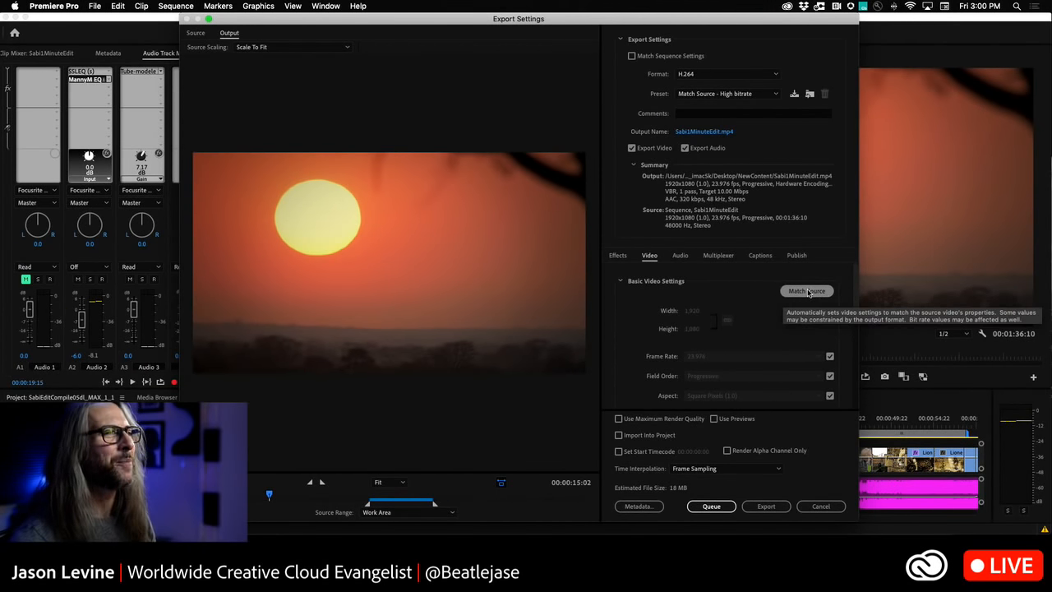
left_click(807, 292)
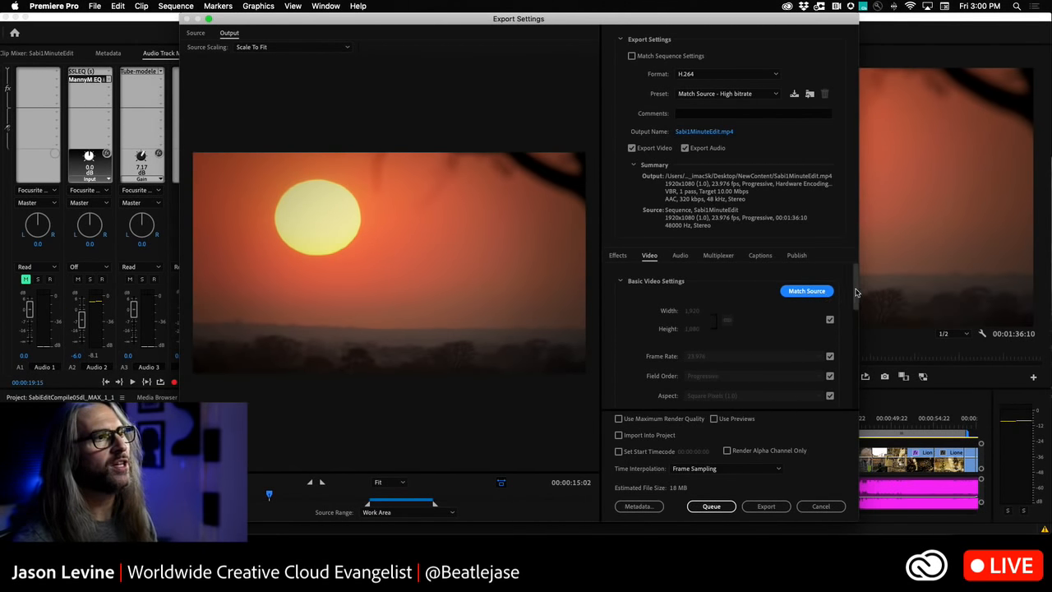
left_click_drag(855, 289, 811, 277)
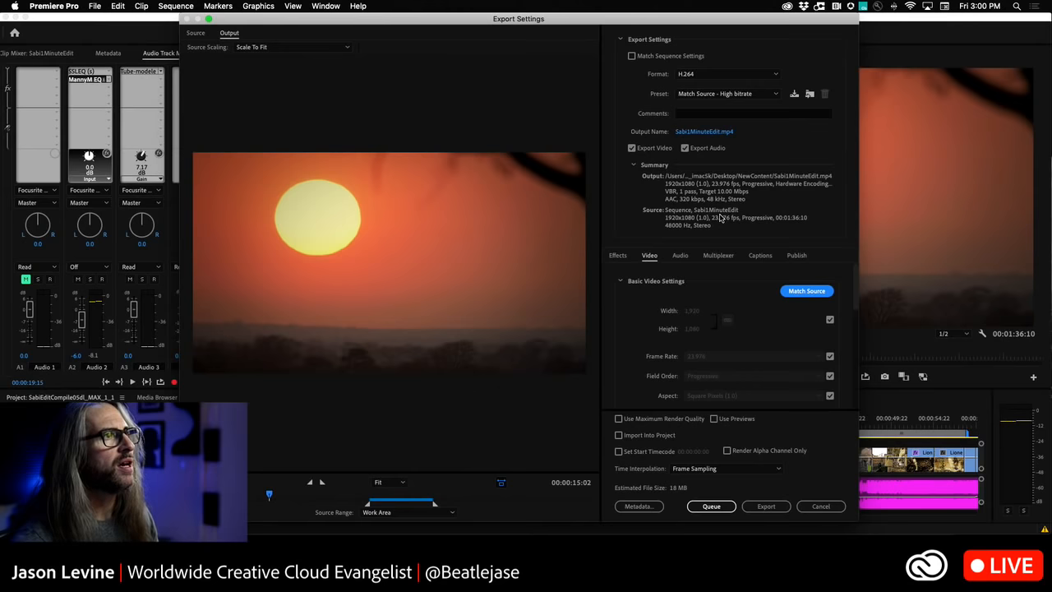
left_click_drag(859, 291, 862, 387)
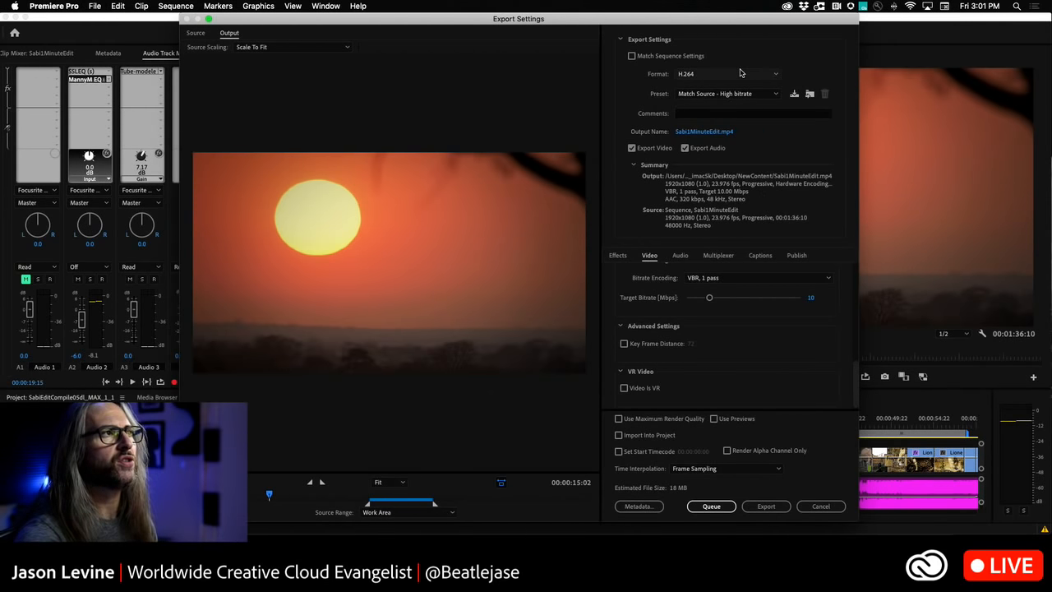
Apply the YouTube 1080p Full HD preset and select Hardware Encoding as the encoding performance
left_click(777, 94)
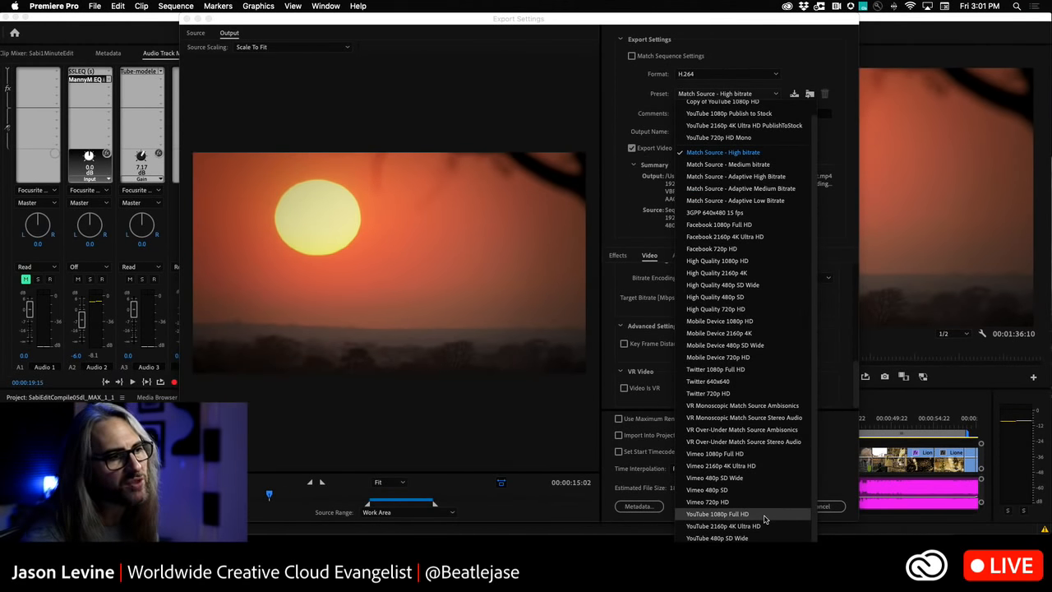
left_click(764, 515)
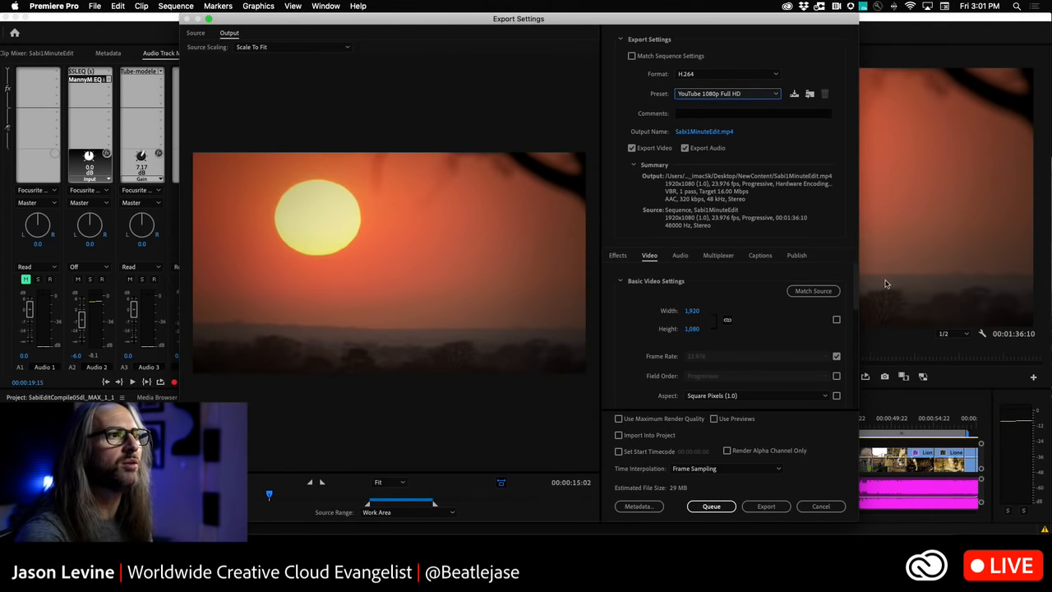
left_click_drag(856, 292, 856, 302)
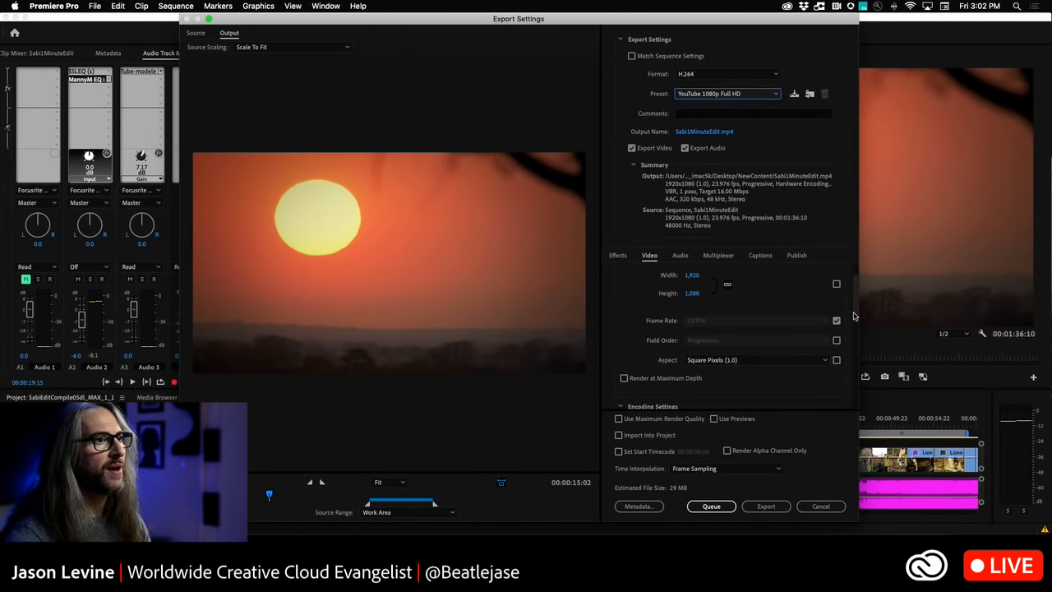
mouse_move(863, 342)
left_mouse_down()
mouse_move(861, 372)
mouse_move(856, 340)
mouse_move(858, 357)
left_mouse_up()
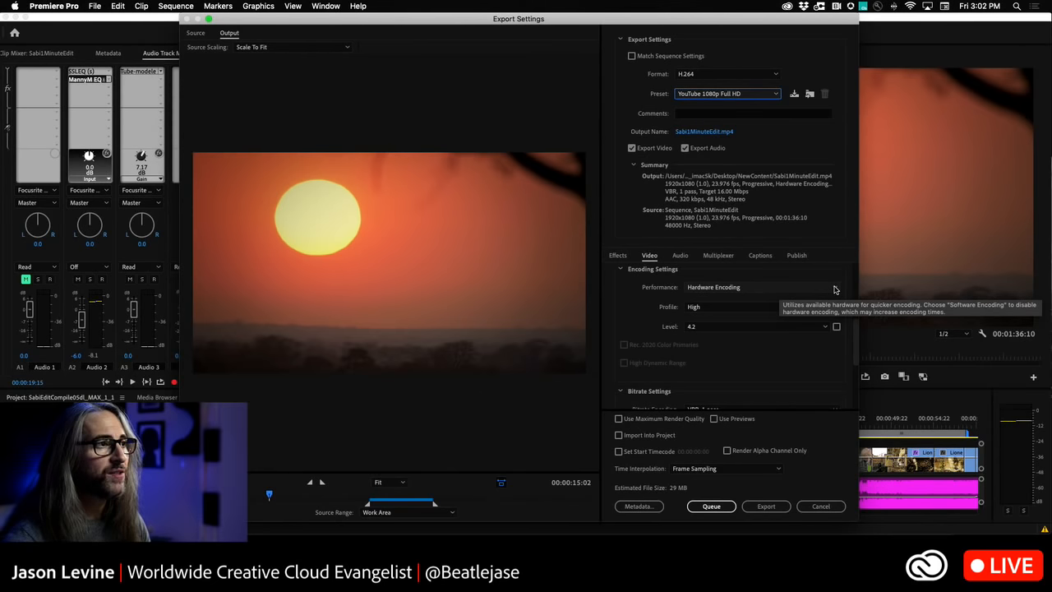
left_click(766, 291)
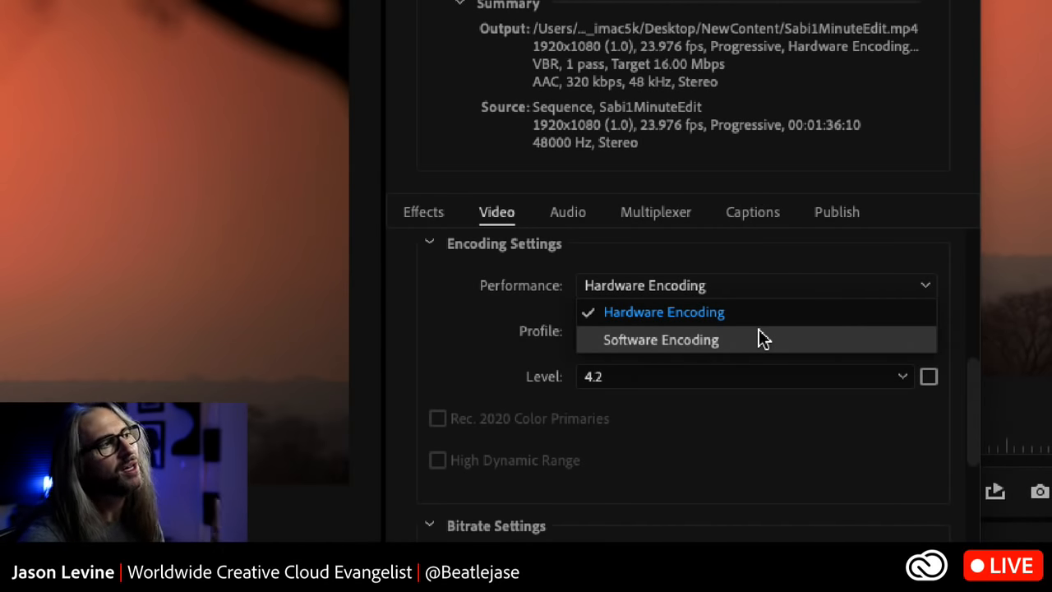
left_click(748, 313)
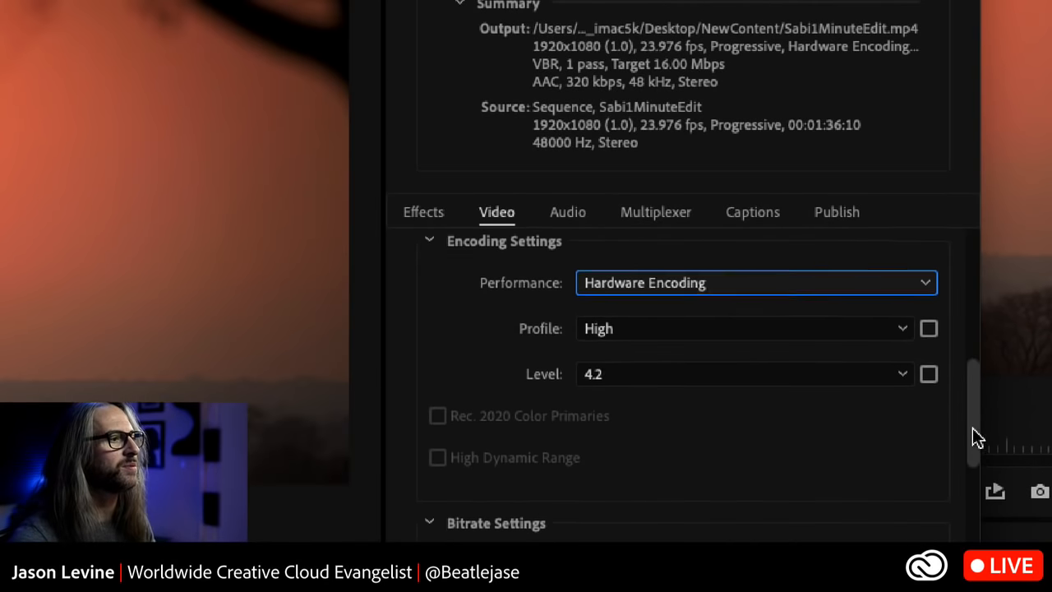
Select VBR, 1 pass as the bitrate encoding and check the advanced and VR video settings
left_click_drag(975, 435, 982, 514)
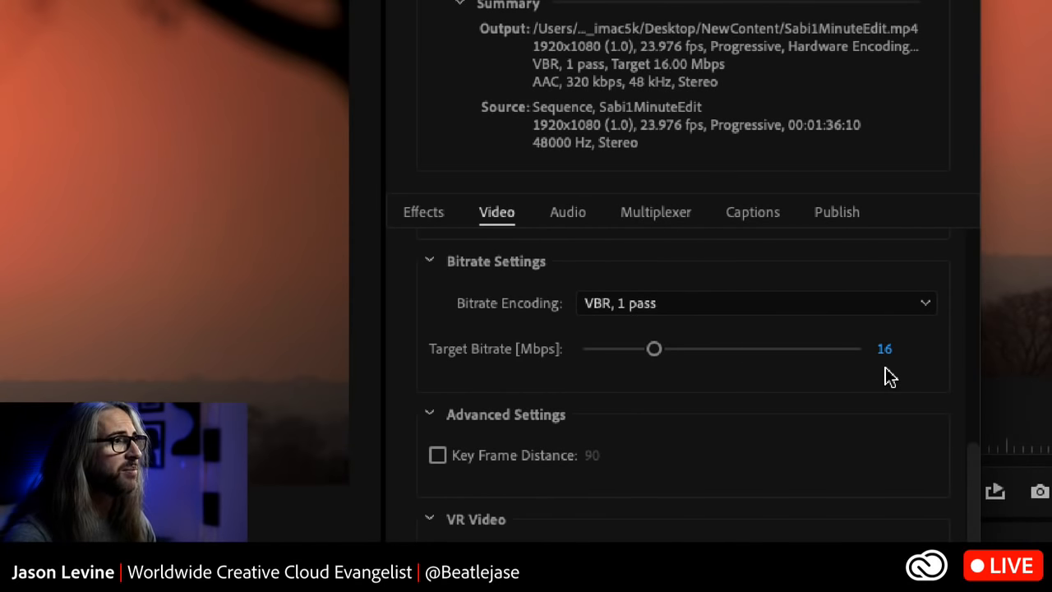
left_click(922, 306)
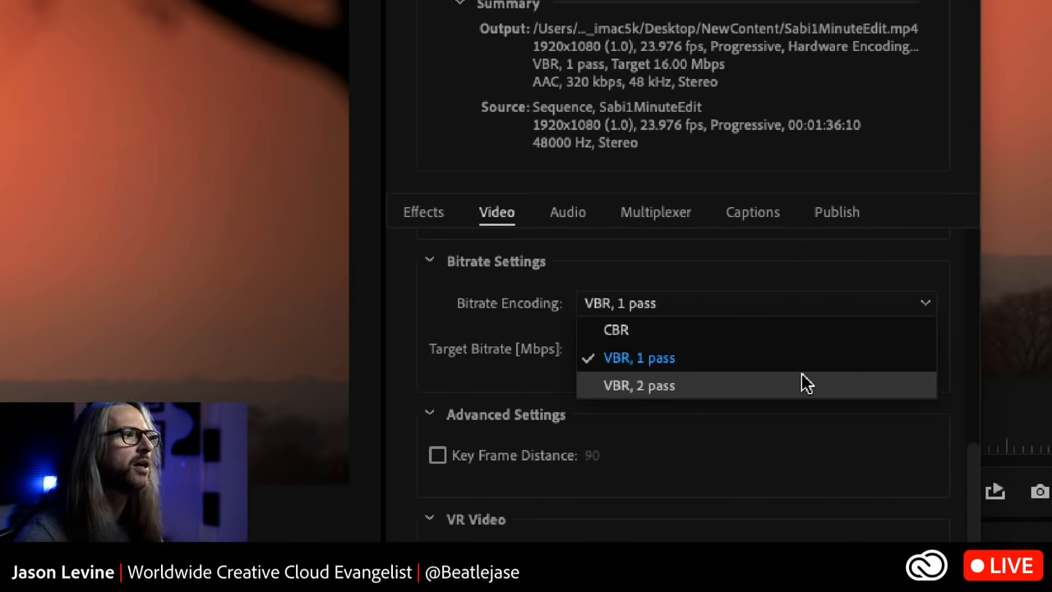
left_click(851, 358)
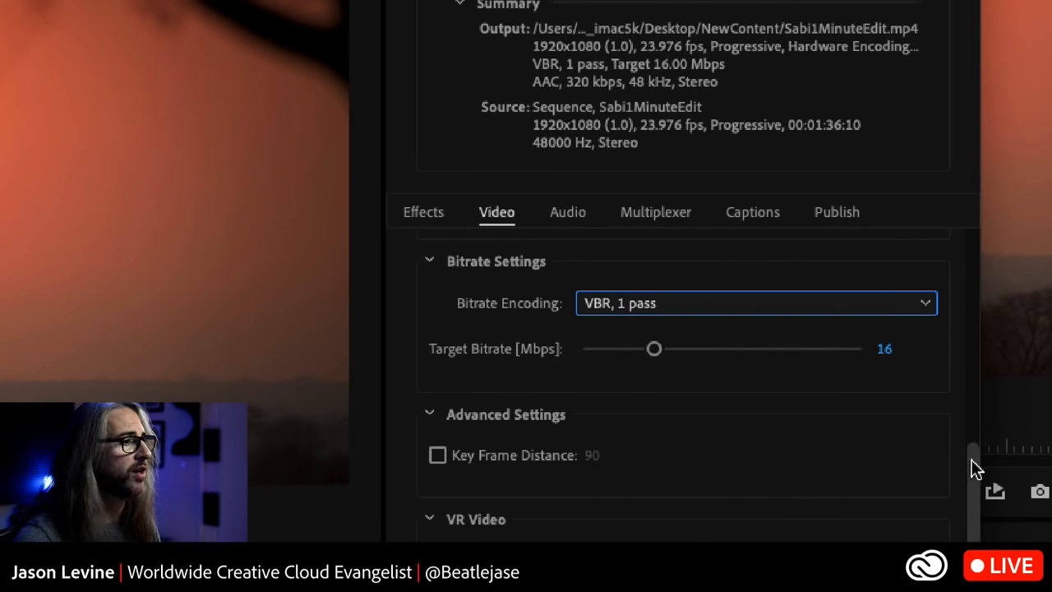
left_click_drag(975, 468, 975, 505)
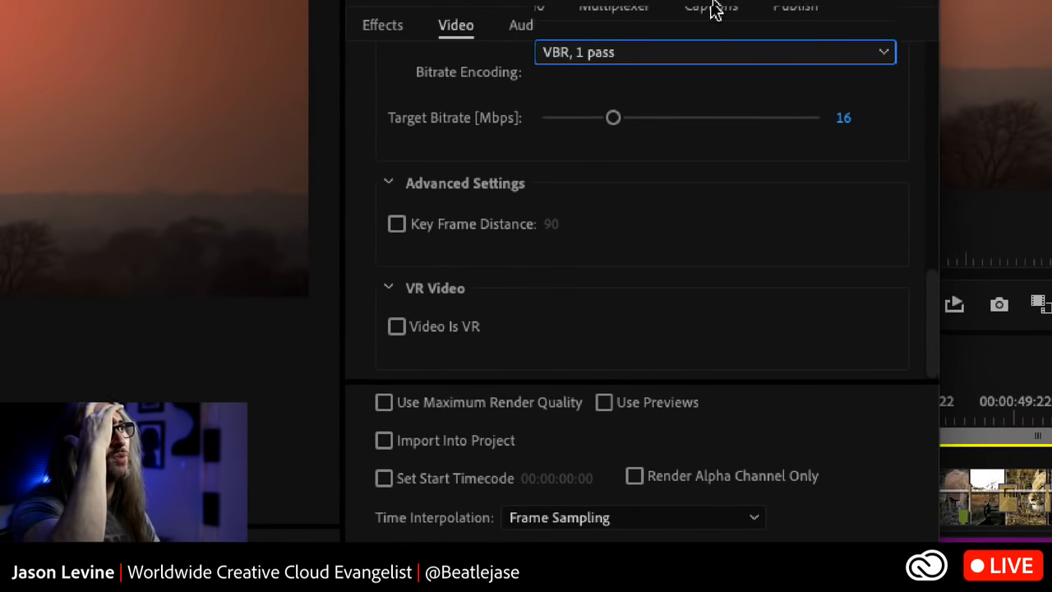
Review the audio export settings: codec, sample rate, channels, audio quality and bitrate
left_click(520, 25)
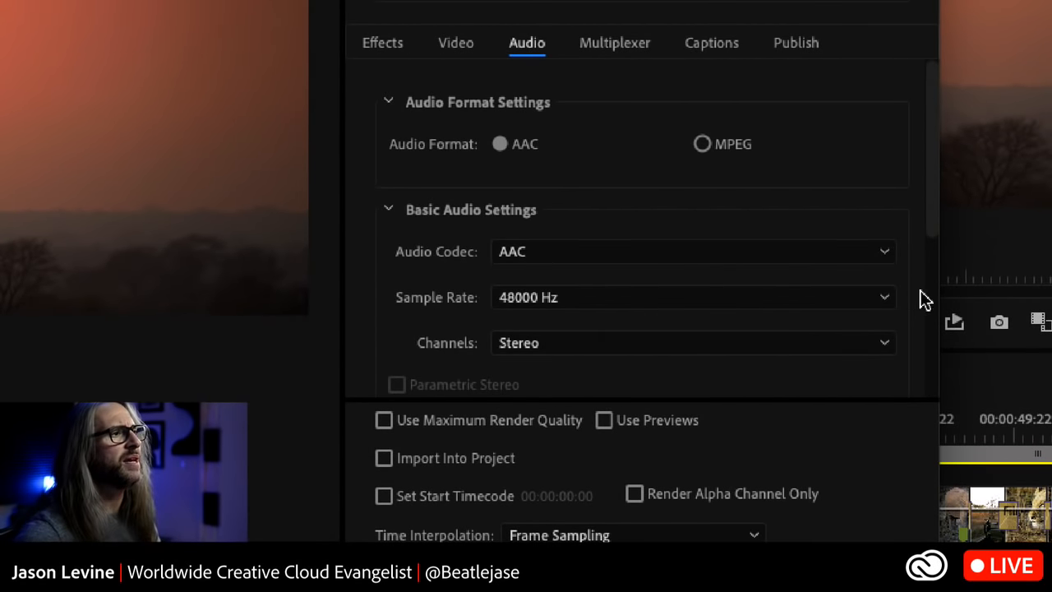
left_click_drag(930, 204, 937, 336)
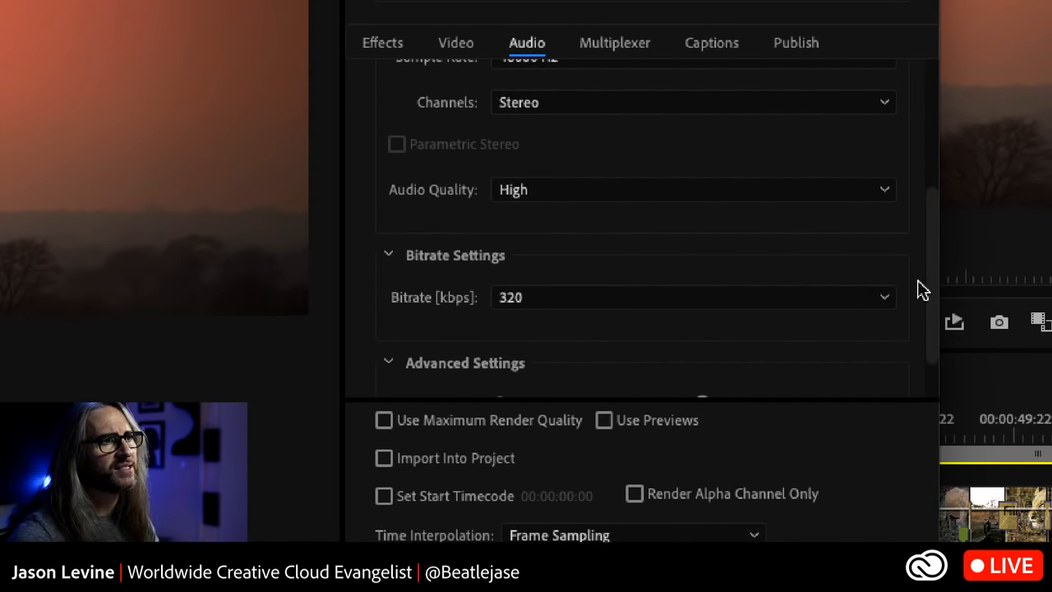
left_click_drag(934, 296, 932, 272)
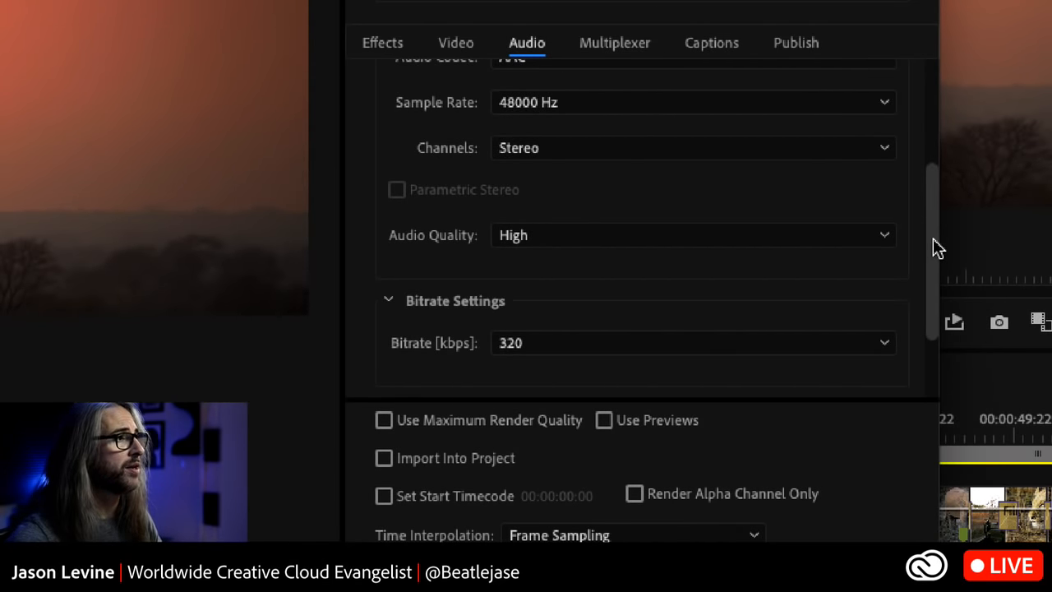
left_click(643, 241)
left_click(633, 212)
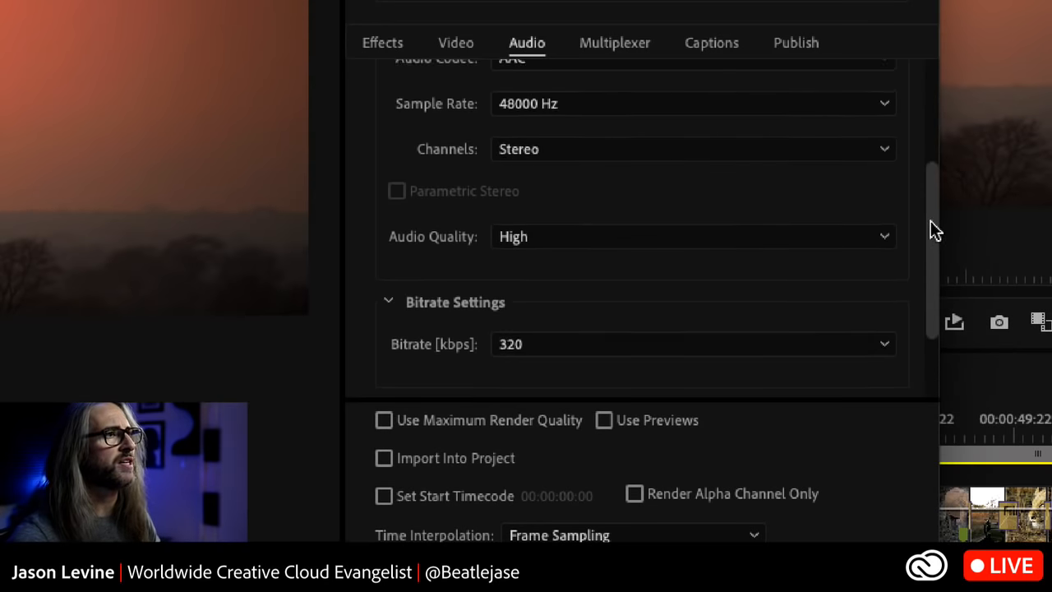
scroll(933, 220, "up", 2)
scroll(933, 220, "down", 1)
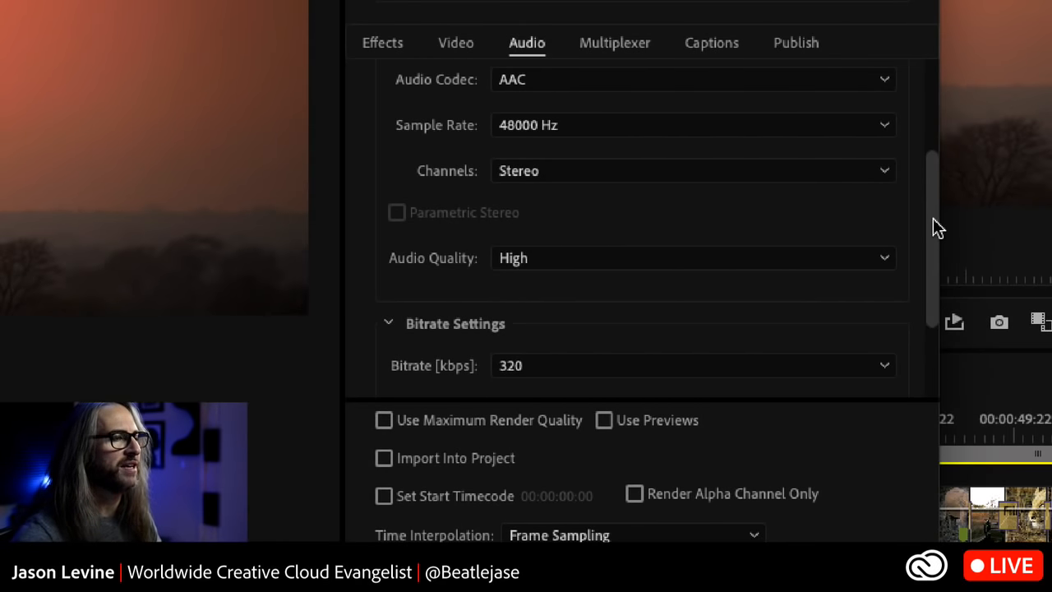
Enable YouTube as a publishing destination for the export and expand its settings
left_click(796, 45)
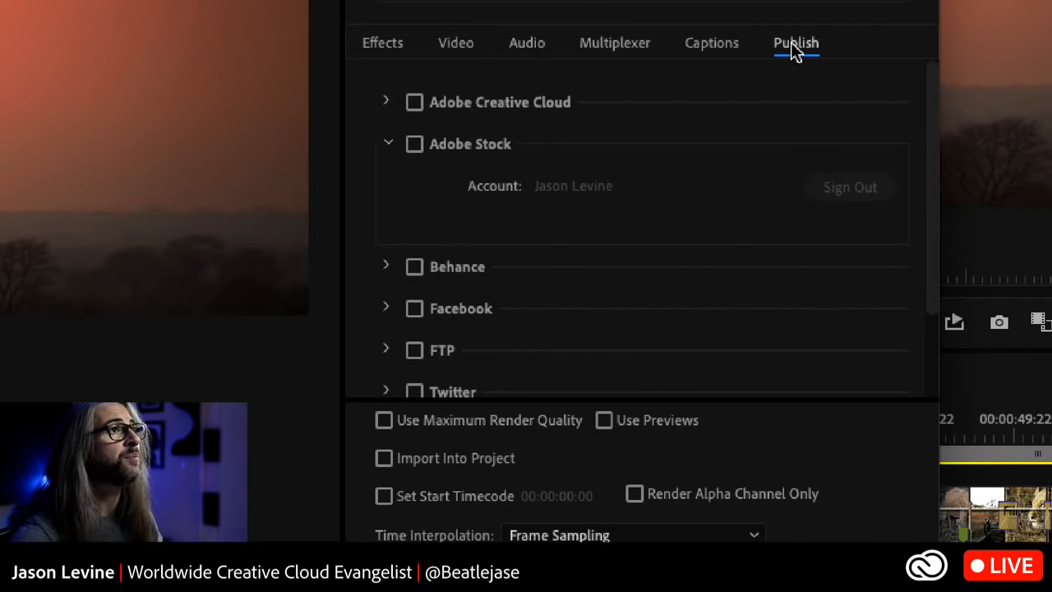
left_click(389, 143)
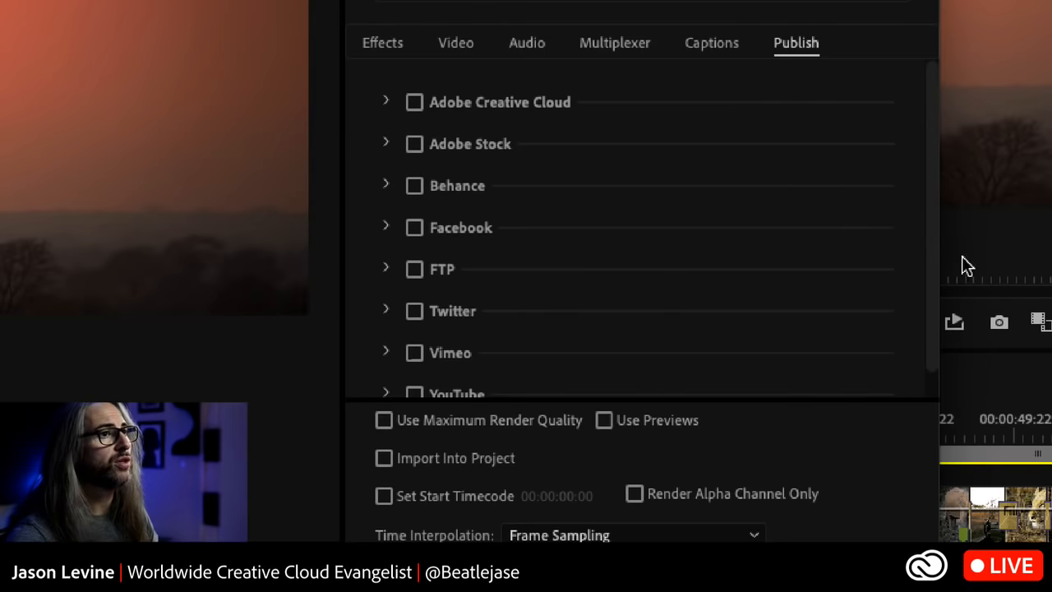
left_click_drag(935, 233, 901, 317)
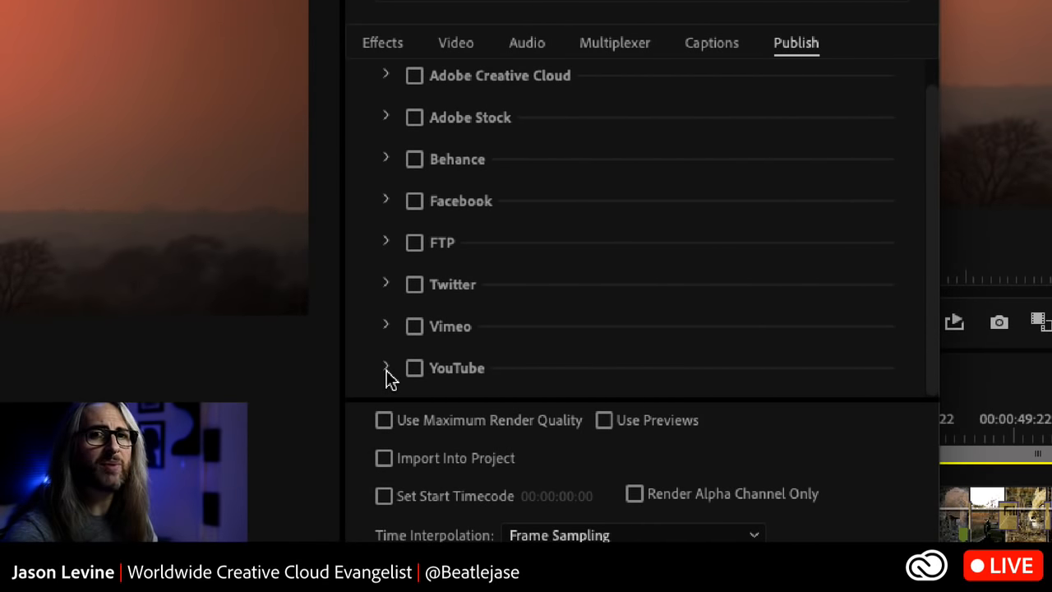
left_click(388, 369)
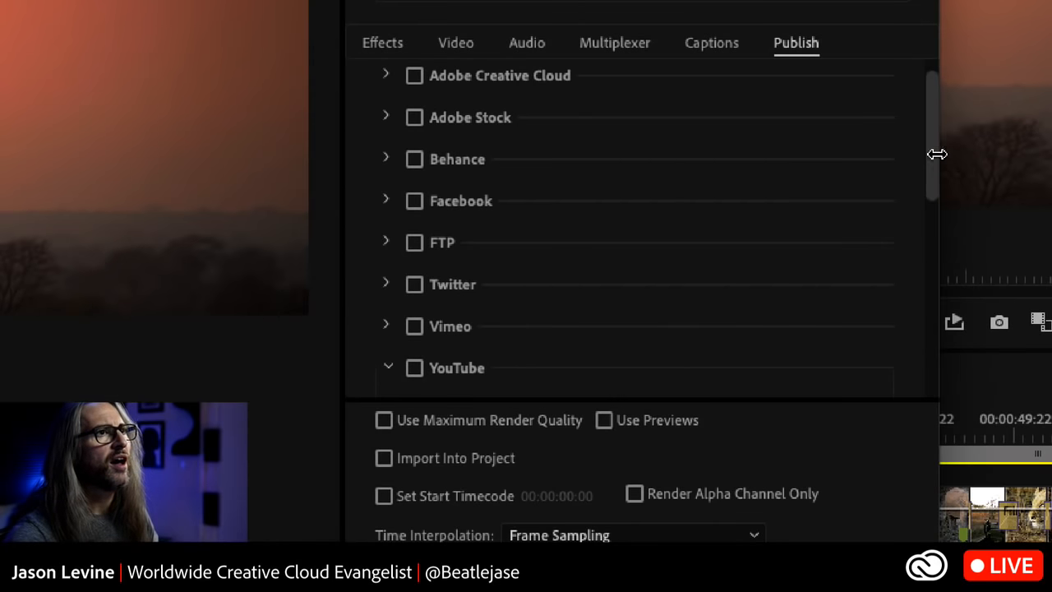
left_click_drag(937, 154, 950, 255)
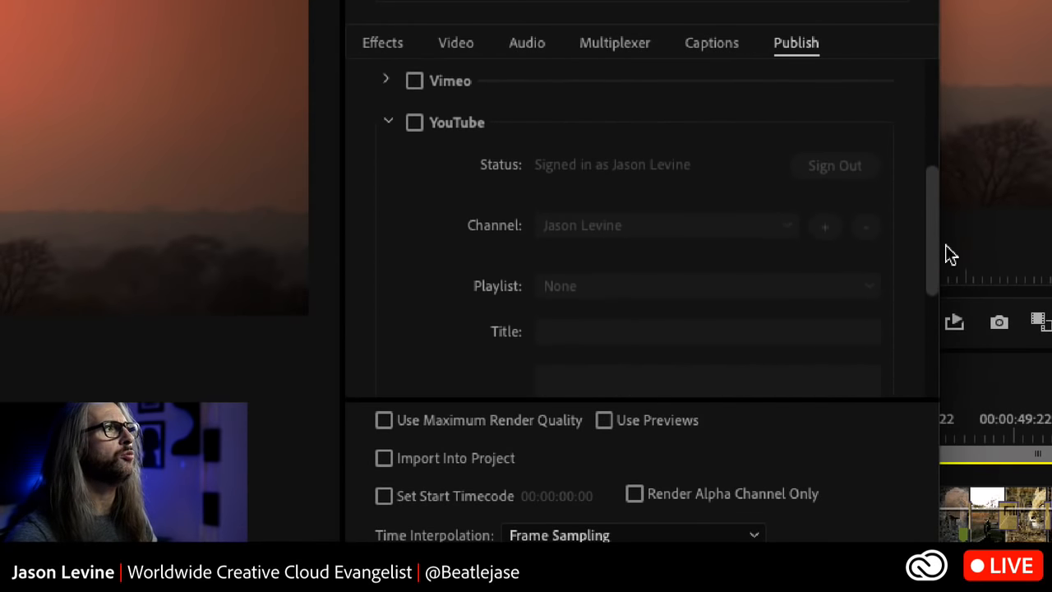
left_click(414, 115)
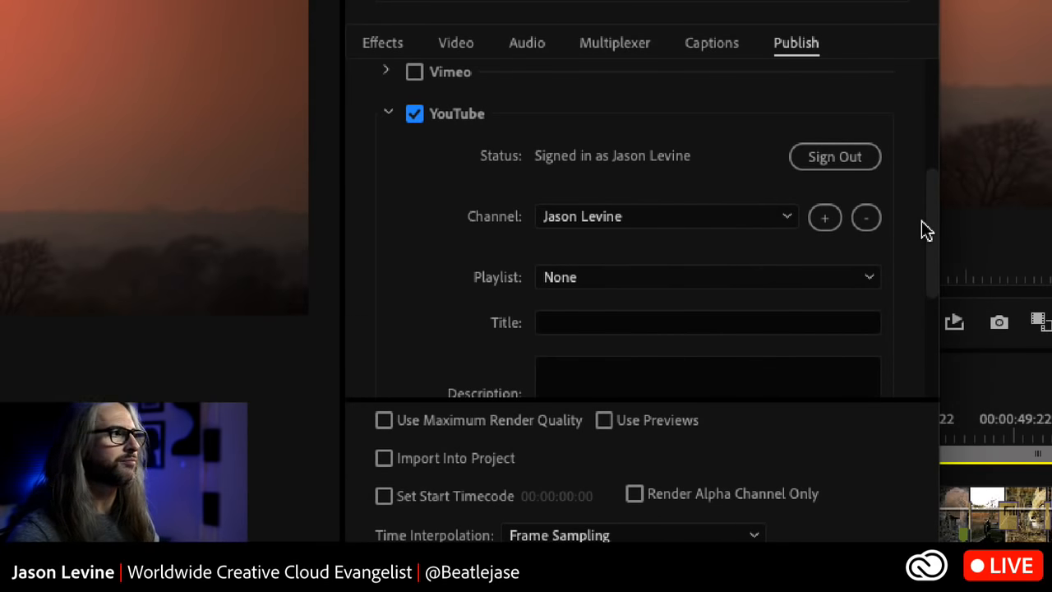
Look through the YouTube publishing fields, including channel, playlist, description, privacy, tags and custom thumbnail
left_click_drag(933, 222, 935, 263)
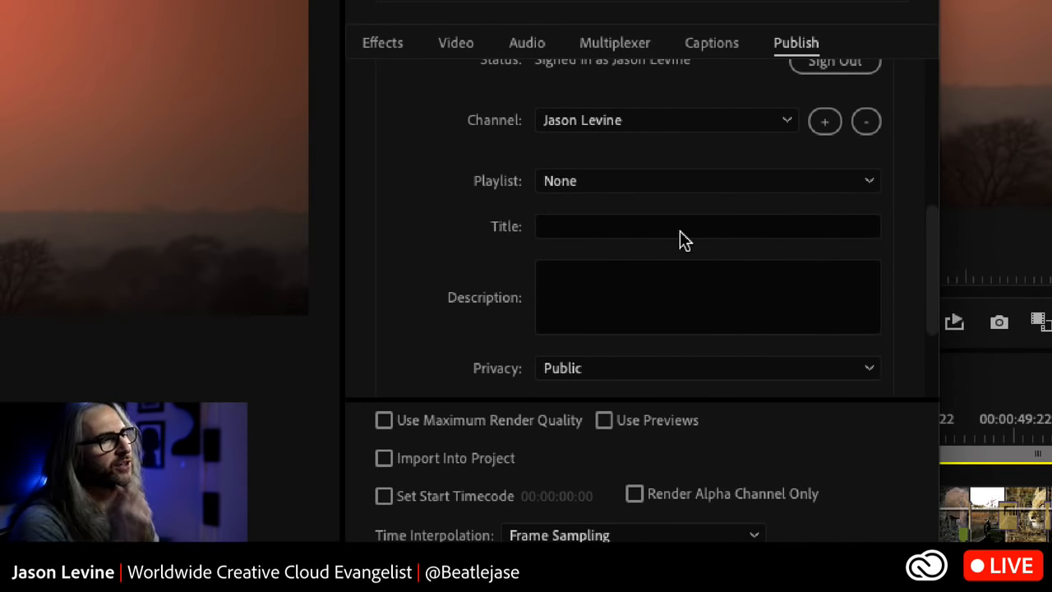
scroll(933, 306, "down", 1)
left_click_drag(933, 305, 941, 355)
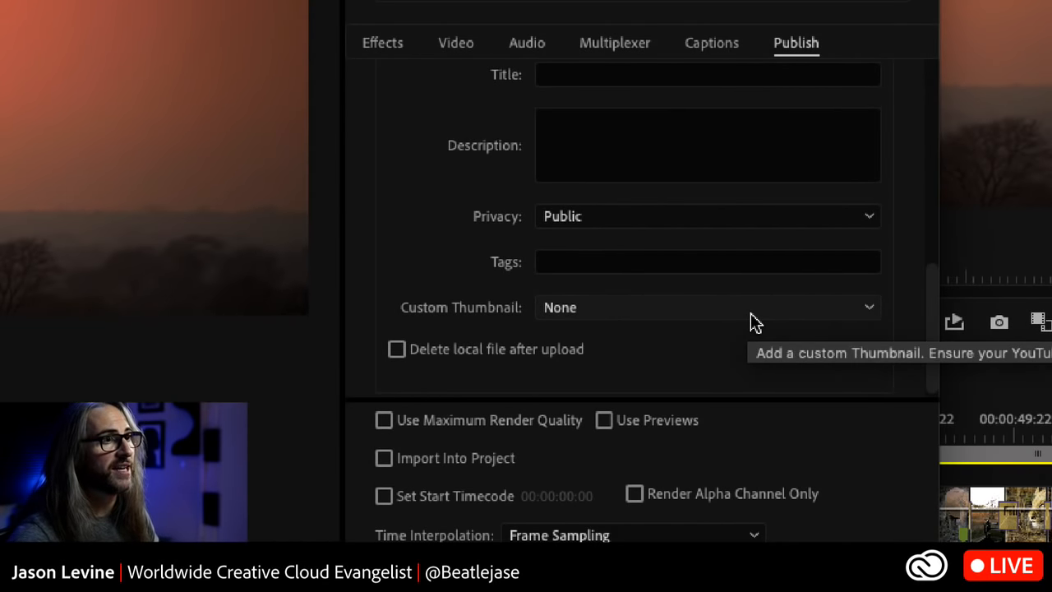
left_click_drag(930, 322, 937, 235)
scroll(931, 237, "down", 1)
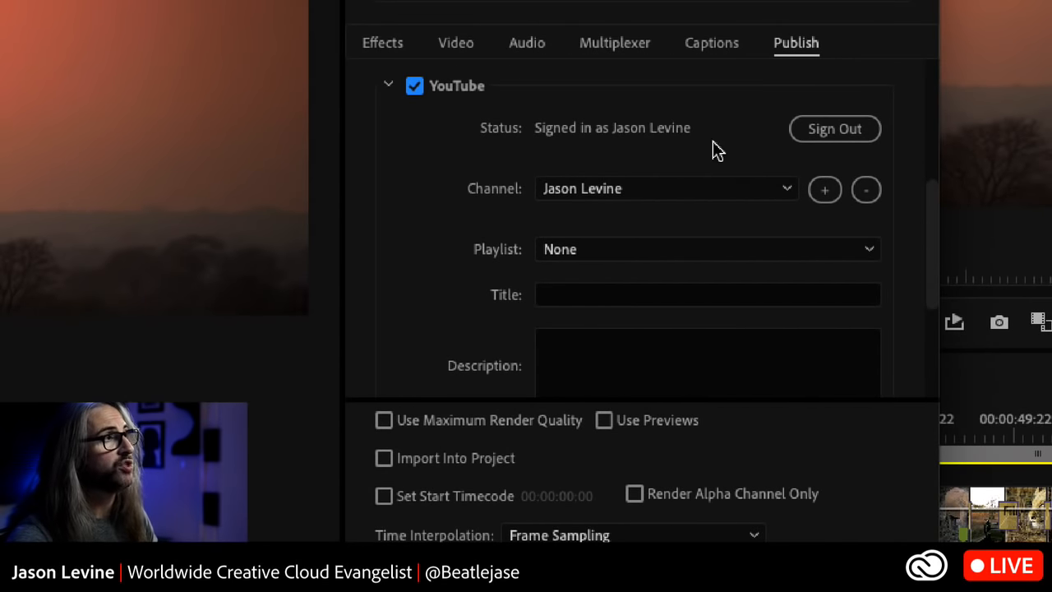
Check the available YouTube playlists and title the upload "Sabi Sabi Edit 2012"
left_click(809, 250)
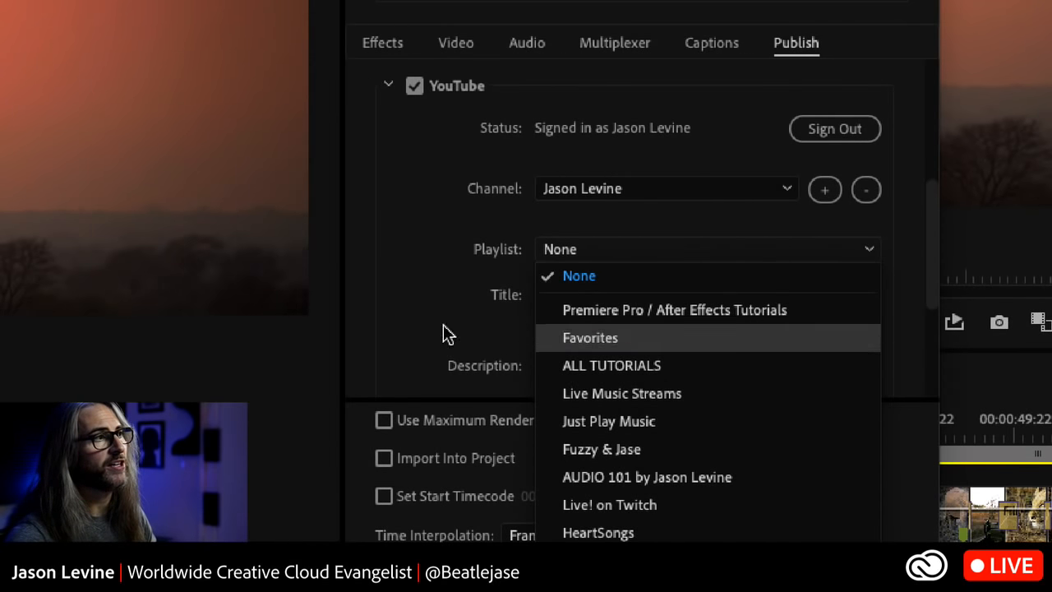
left_click(404, 265)
left_click(608, 300)
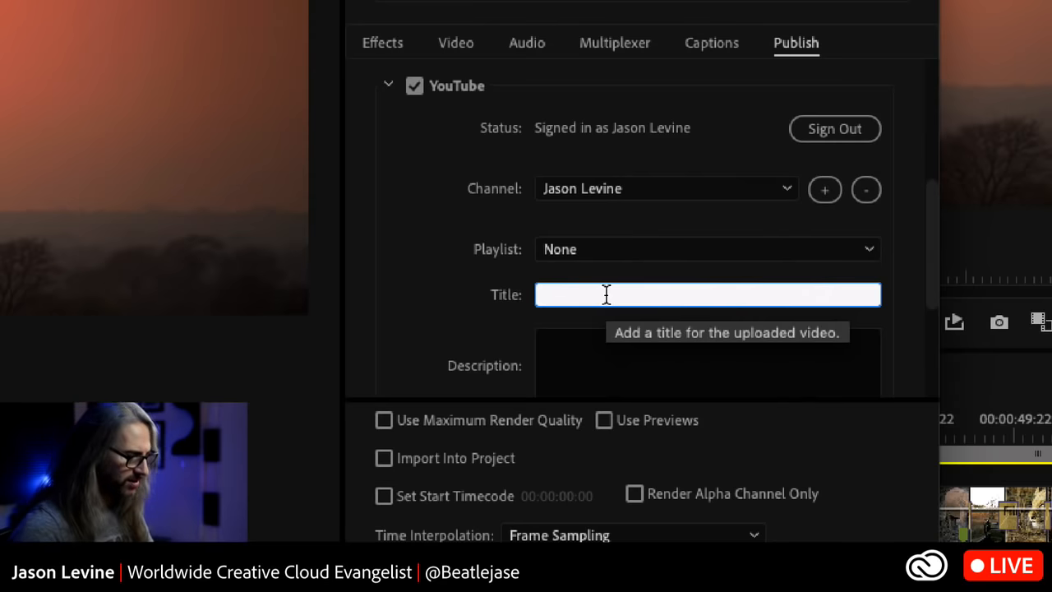
type("Sabi Sabi Edit 2012")
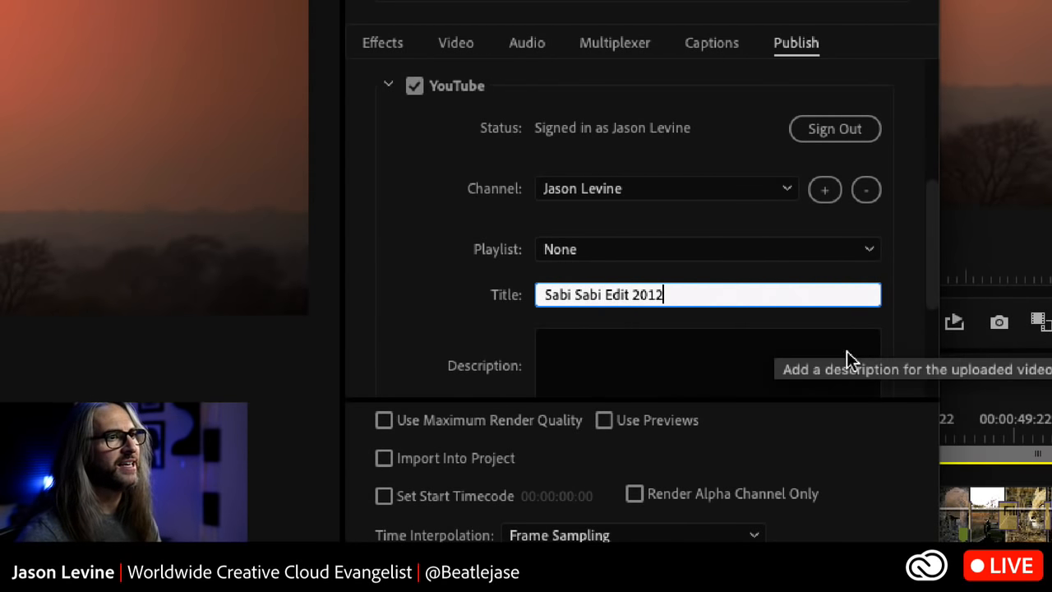
Review the privacy and custom thumbnail options for the YouTube upload
left_click_drag(930, 211, 937, 294)
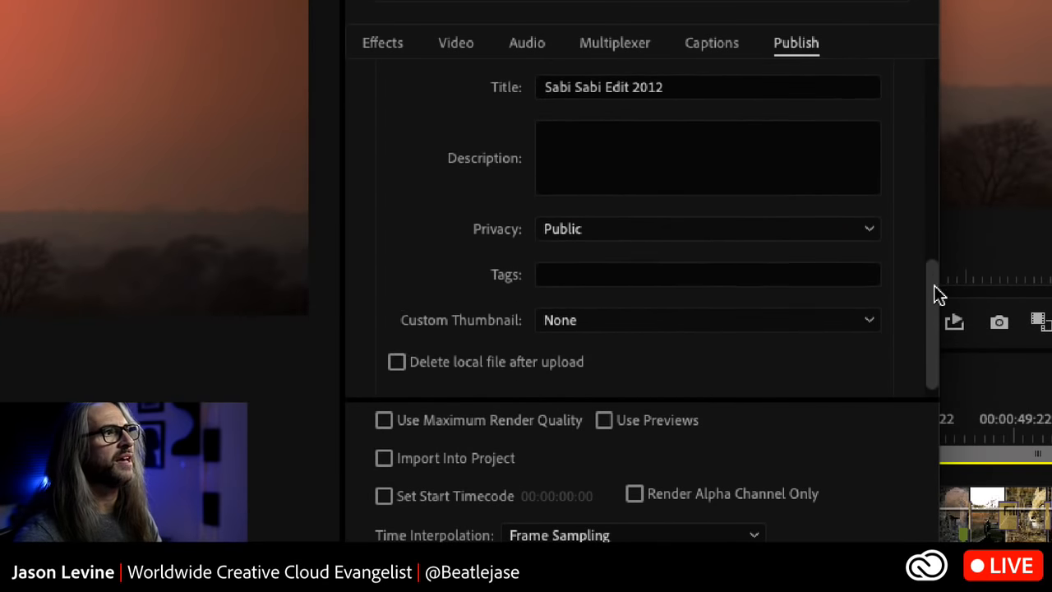
left_click(852, 247)
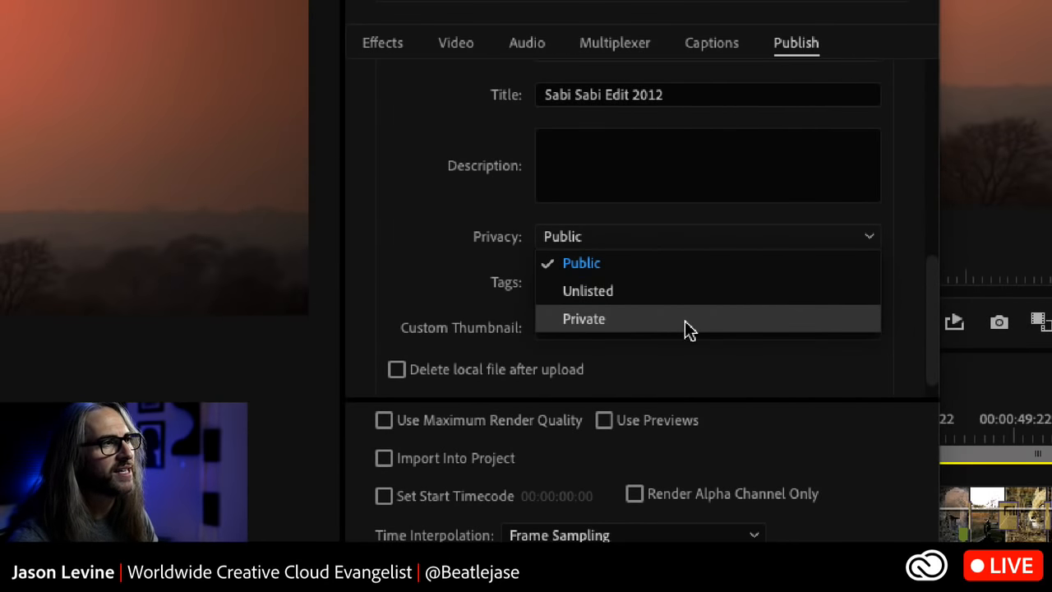
left_click(445, 234)
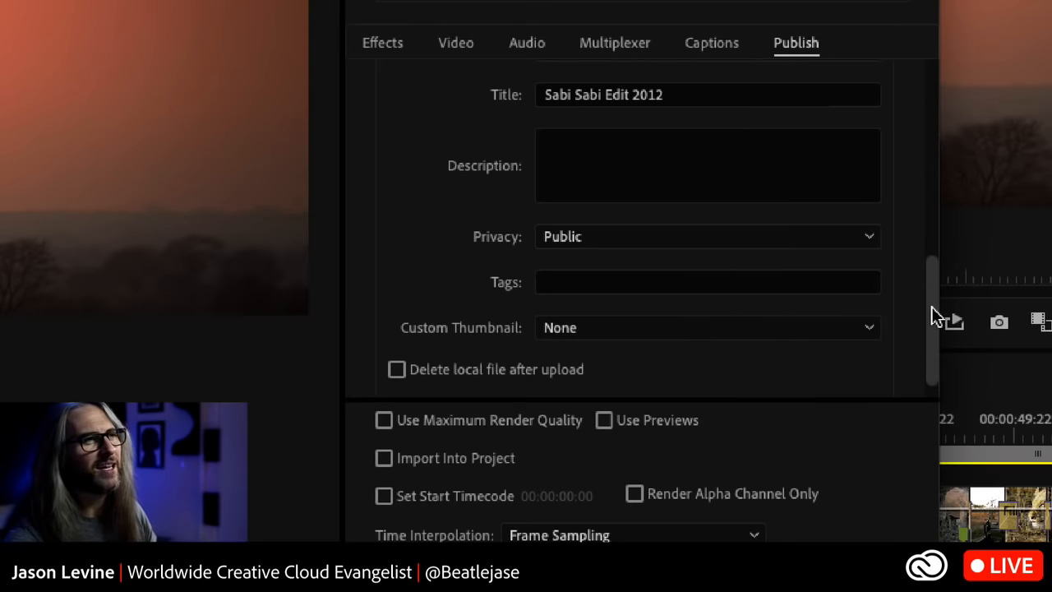
scroll(932, 315, "down", 1)
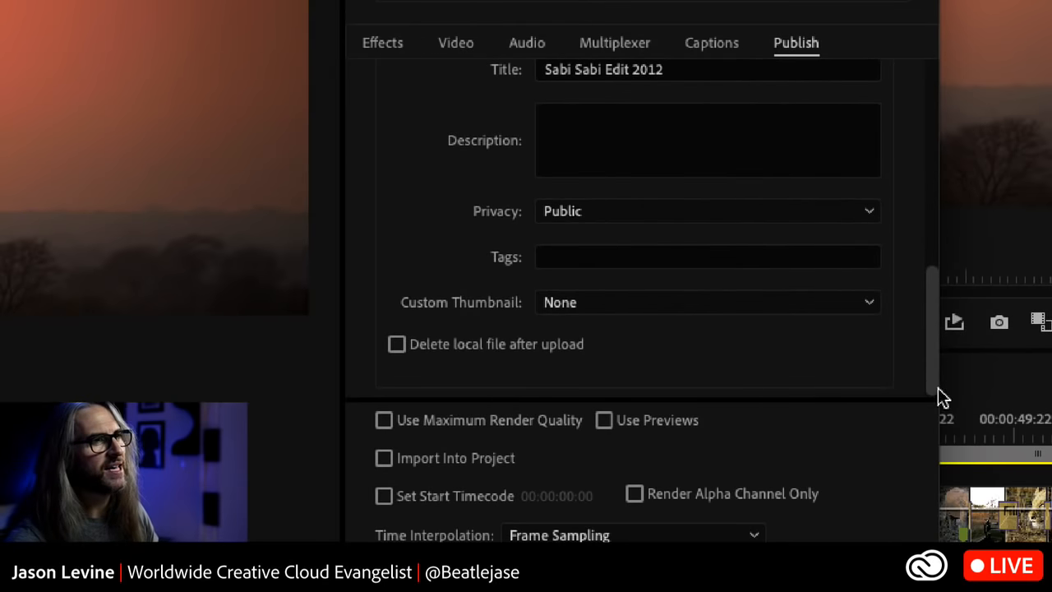
left_click(872, 302)
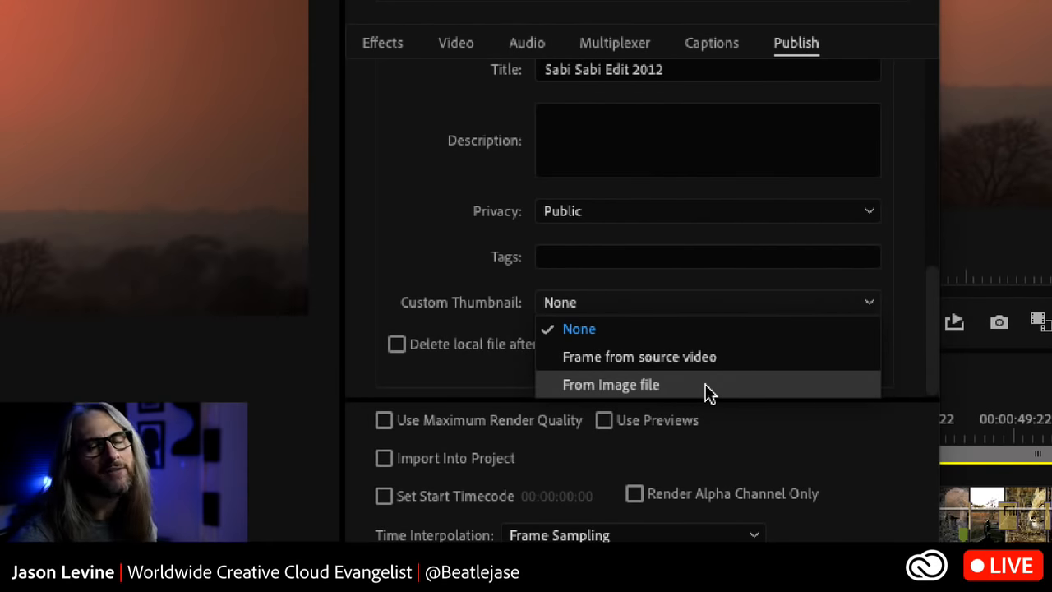
left_click(439, 222)
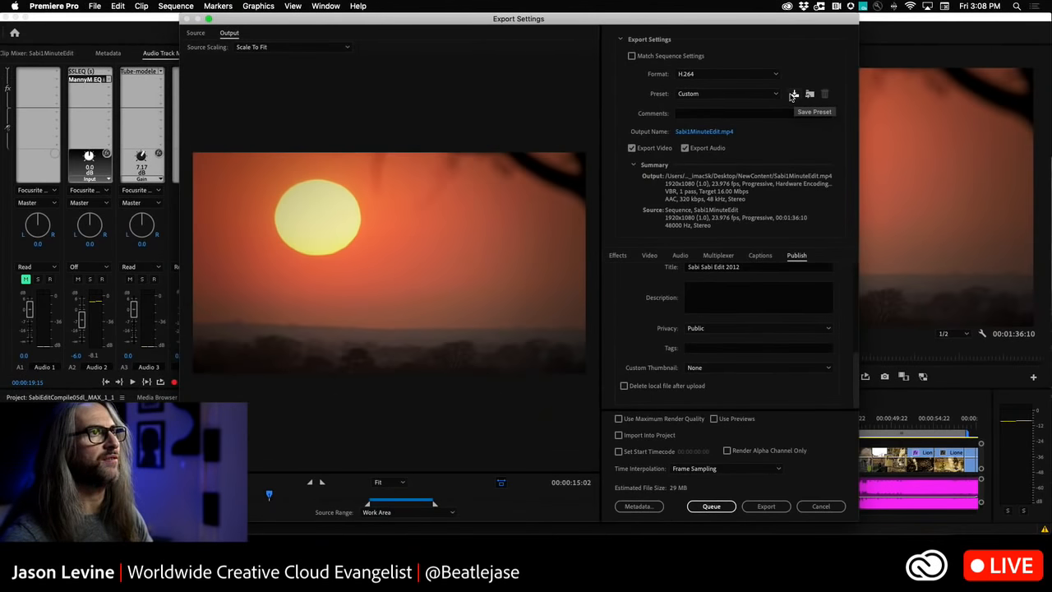
left_click(793, 95)
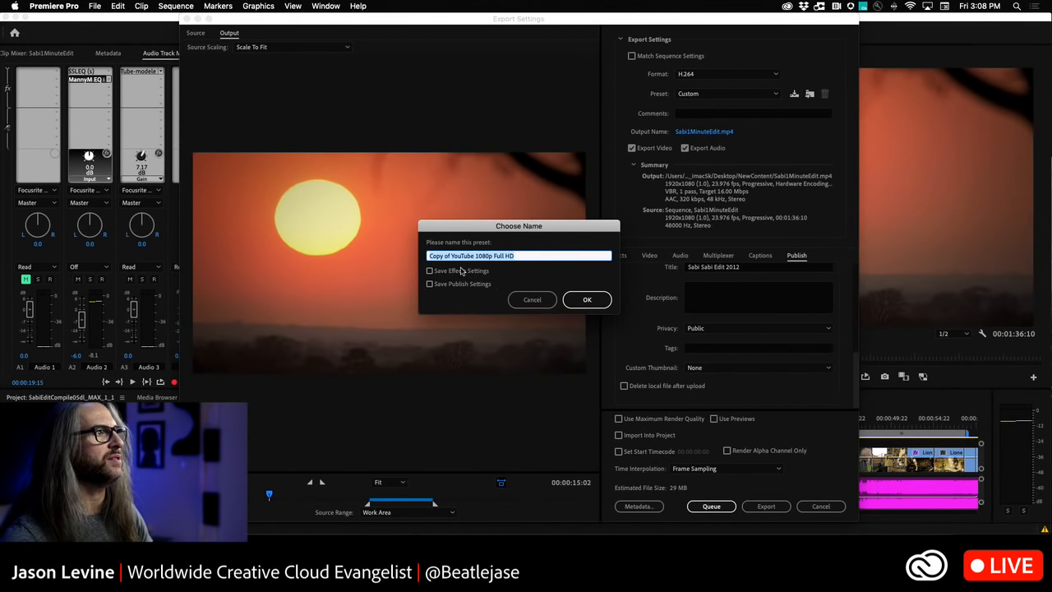
left_click_drag(465, 227, 551, 181)
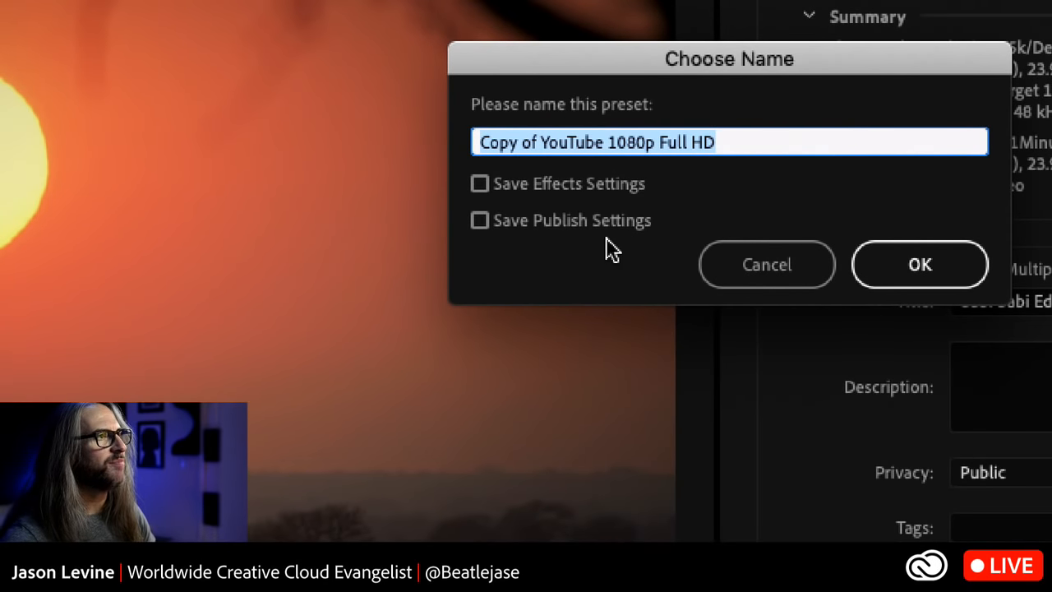
left_click(480, 221)
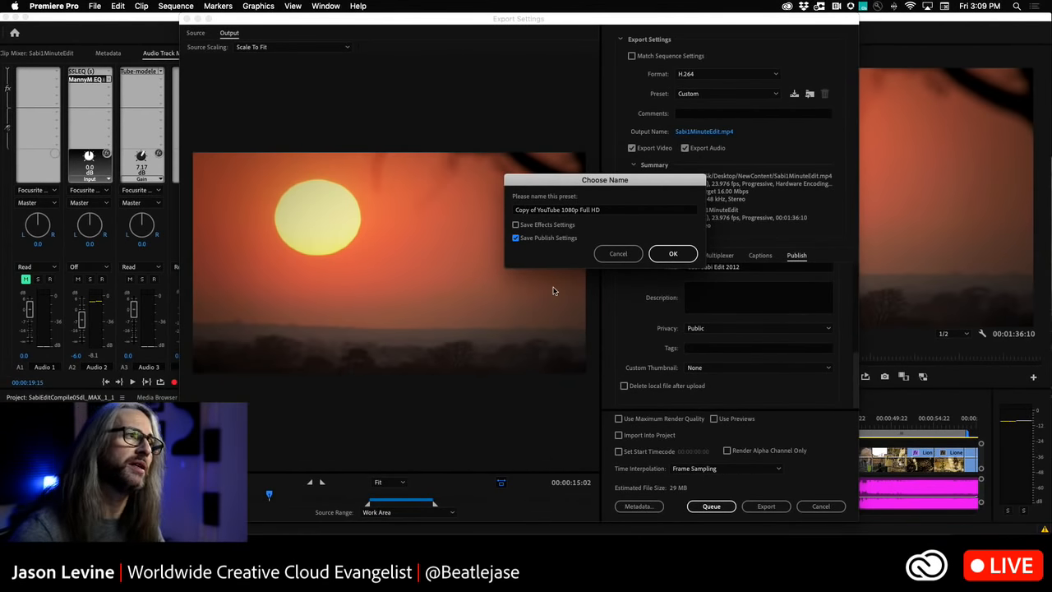
left_click(613, 257)
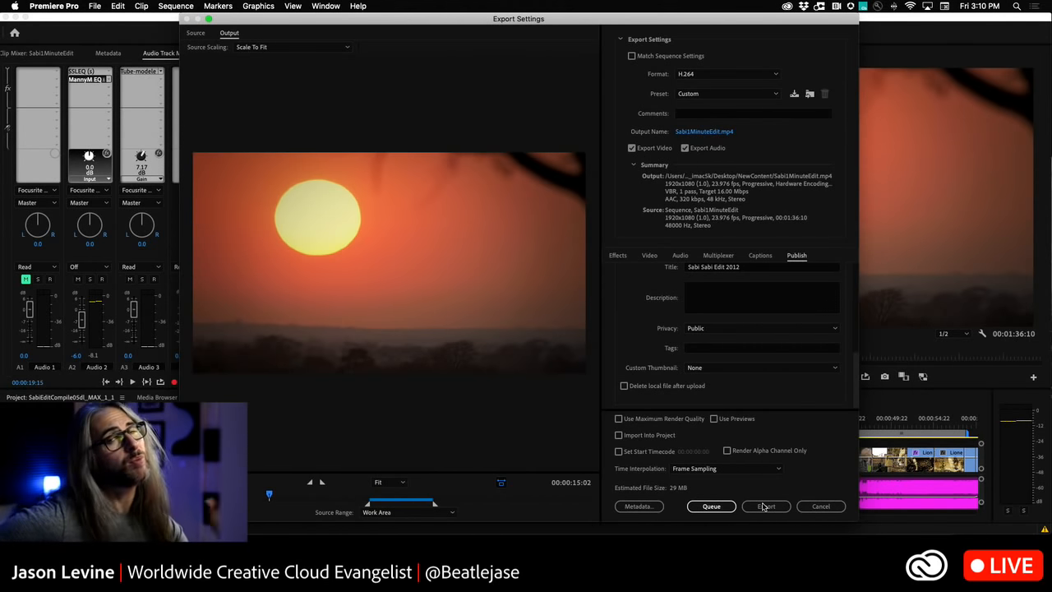
Send the configured export to the Media Encoder queue and check the available renderer options there
left_click(711, 506)
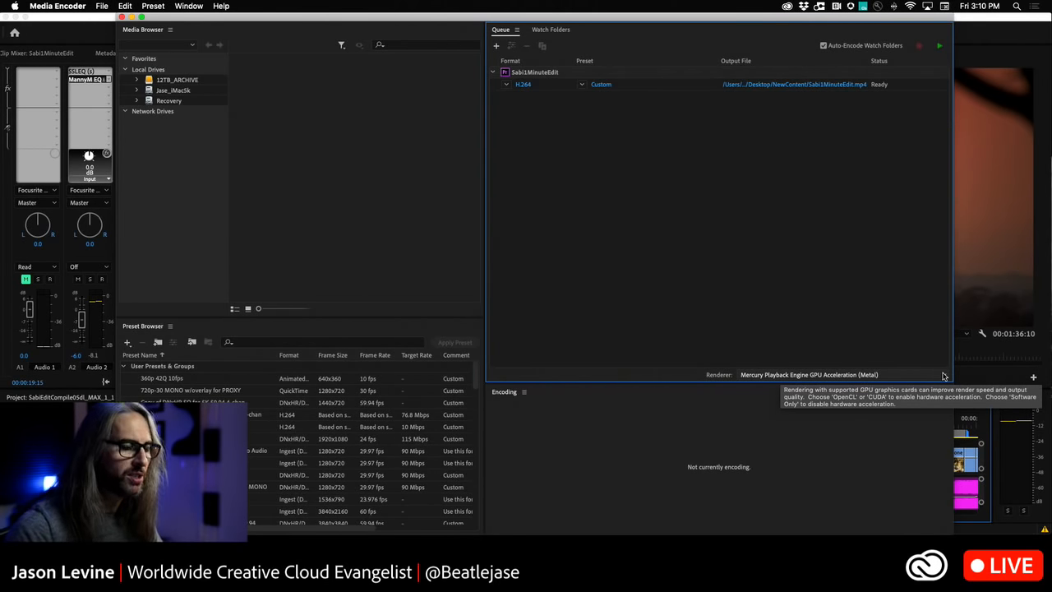
left_click(942, 375)
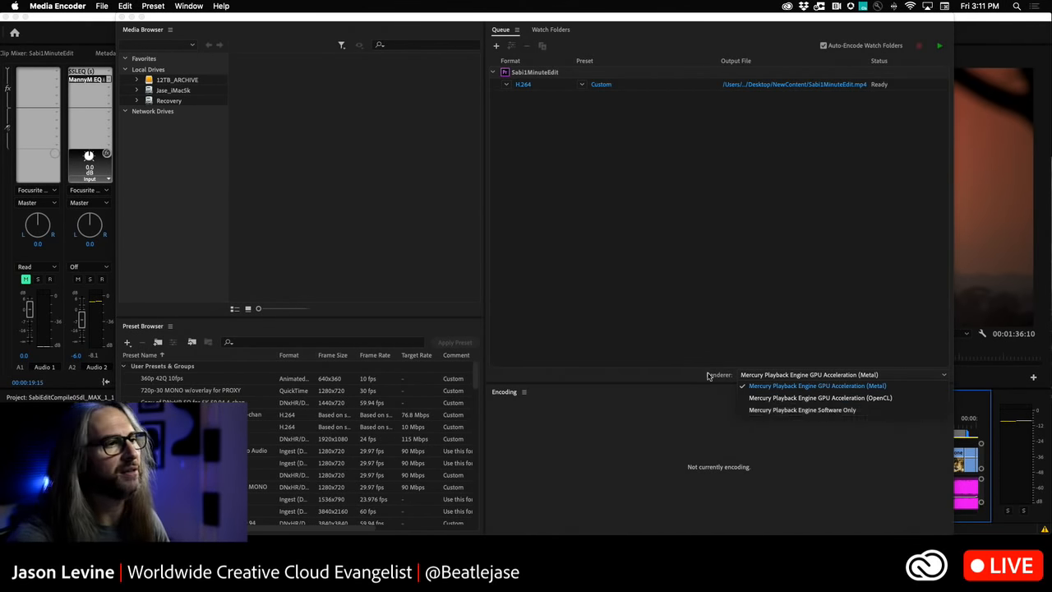
left_click(600, 465)
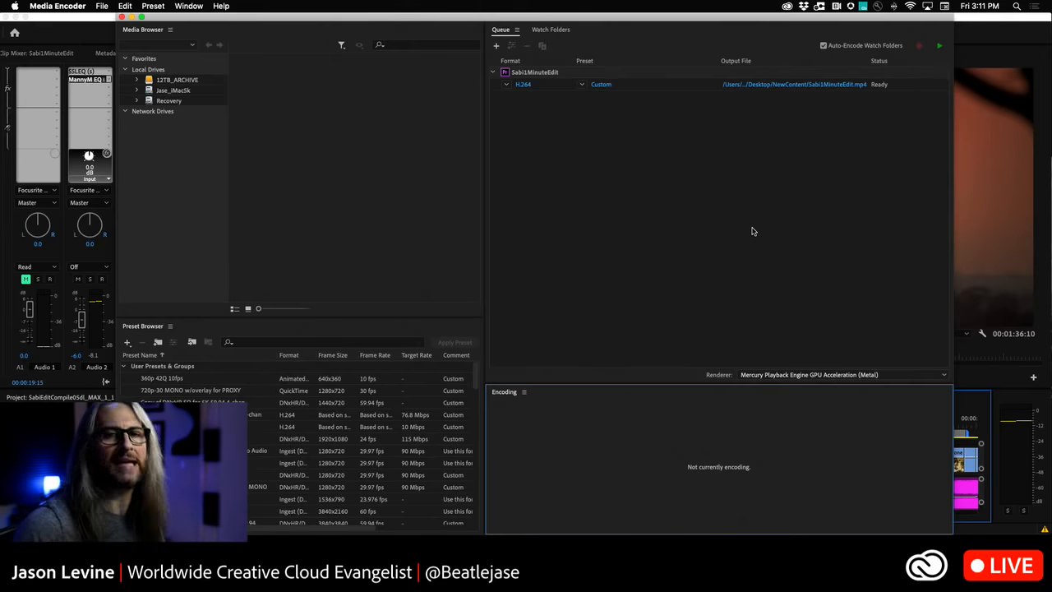
Switch back to Premiere Pro and review the Playback preferences, including pausing the Media Encoder queue during playback
left_click(99, 19)
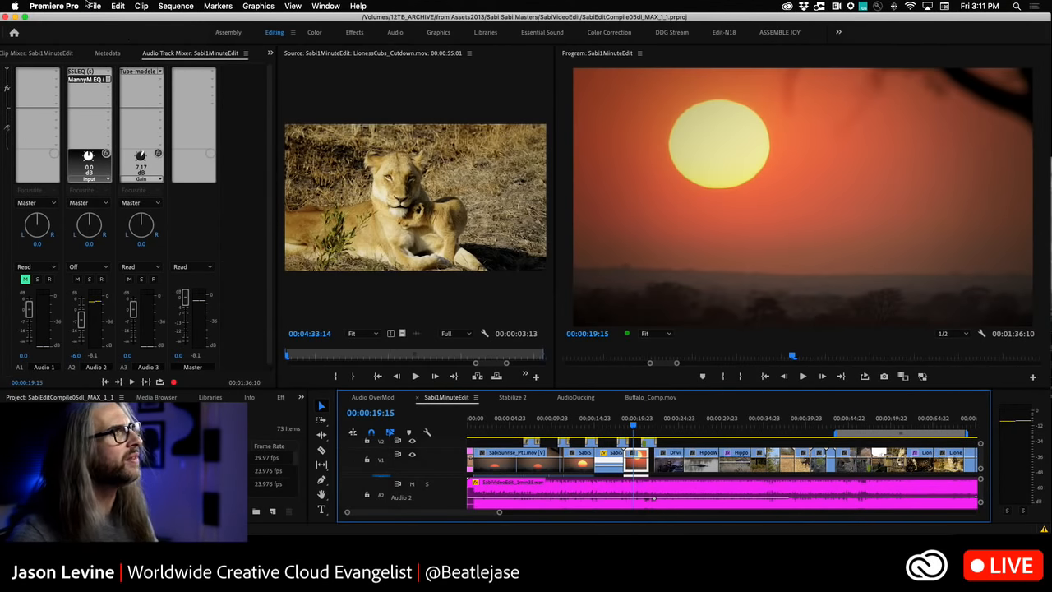
left_click(31, 5)
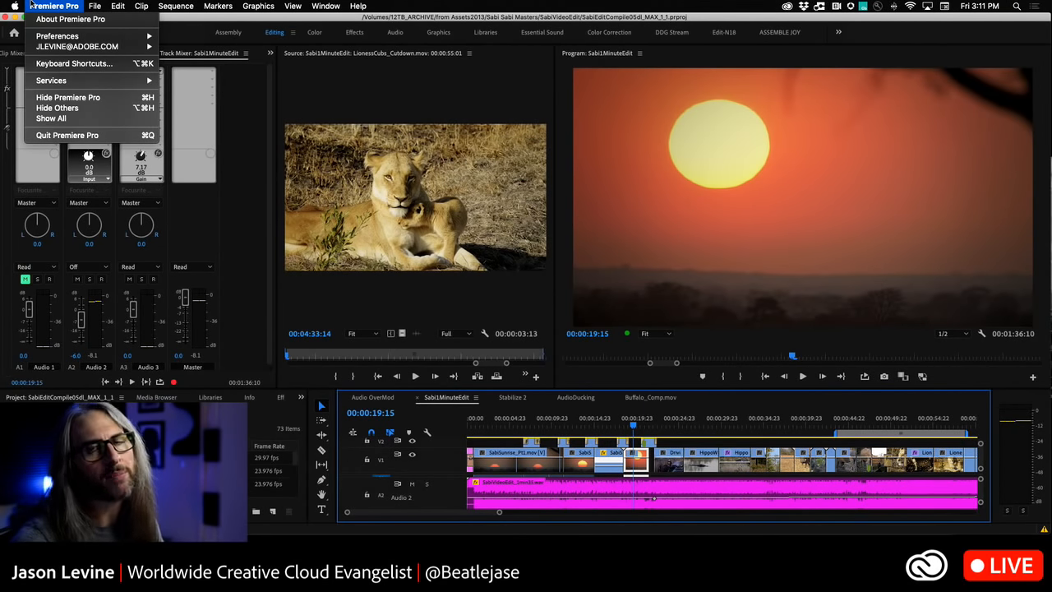
mouse_move(43, 38)
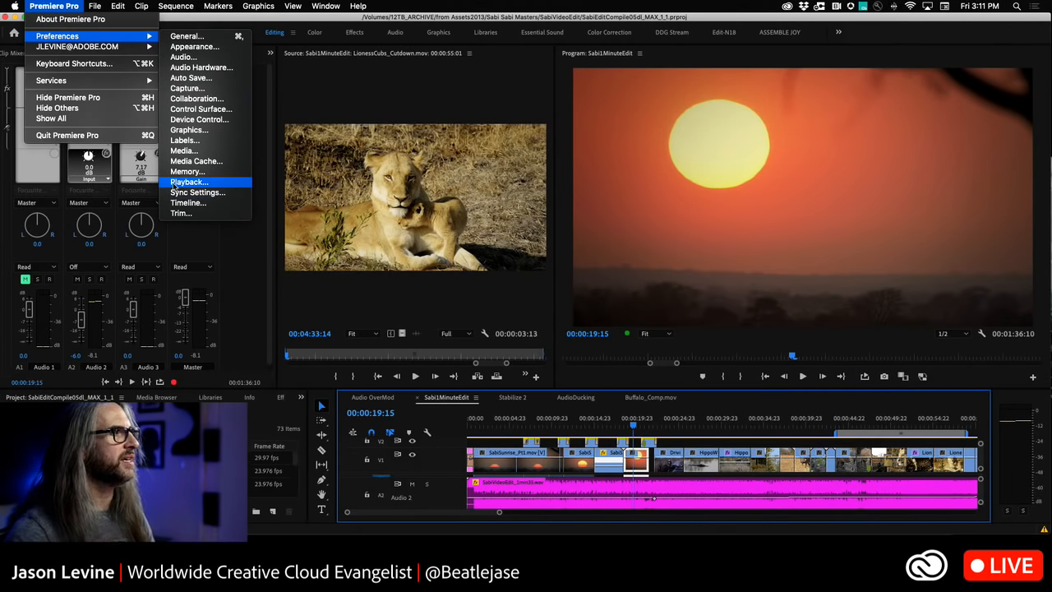
left_click(173, 188)
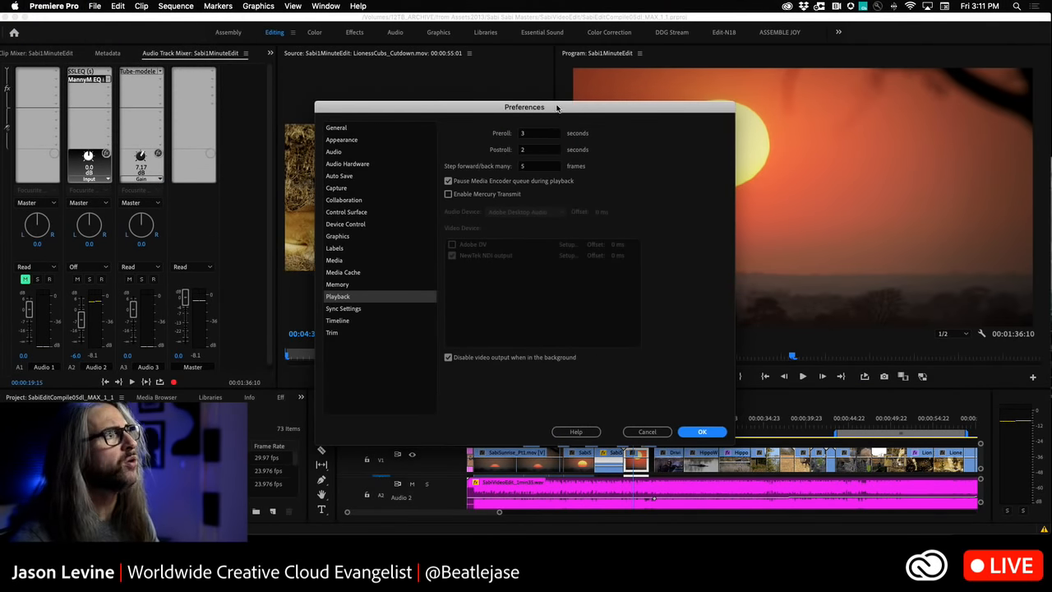
left_click_drag(557, 108, 639, 90)
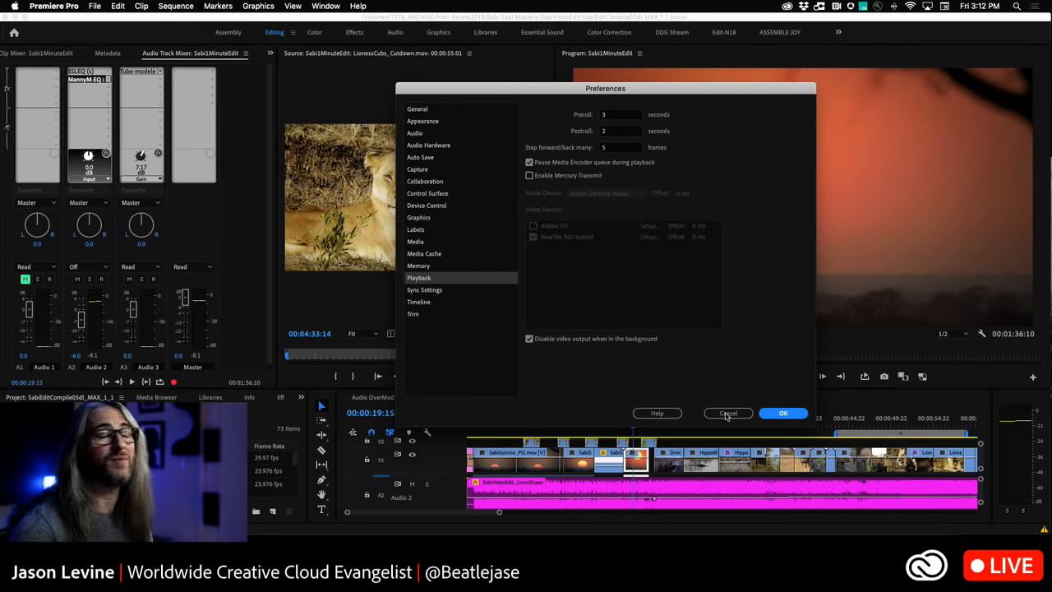
left_click(726, 414)
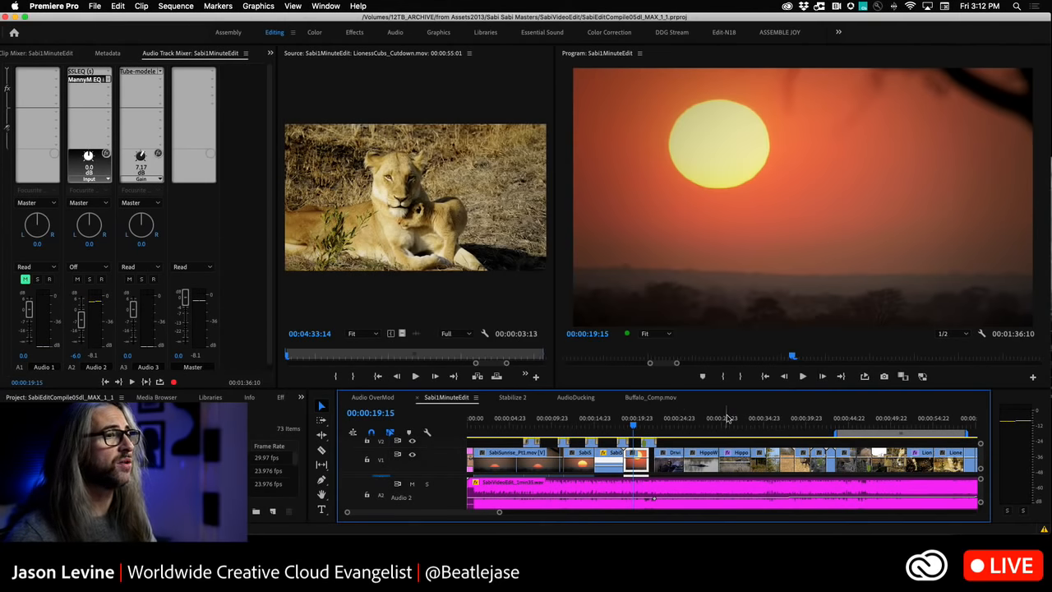
Reopen the media export settings for the sequence and apply the YouTube 2160p 4K Ultra HD preset
left_click(94, 6)
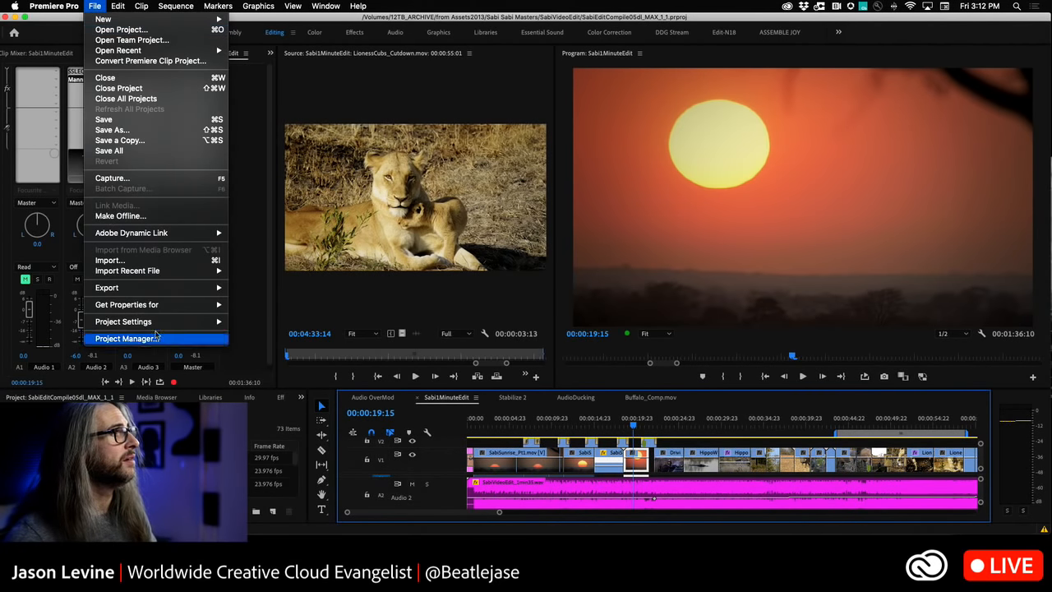
mouse_move(158, 291)
left_click(271, 289)
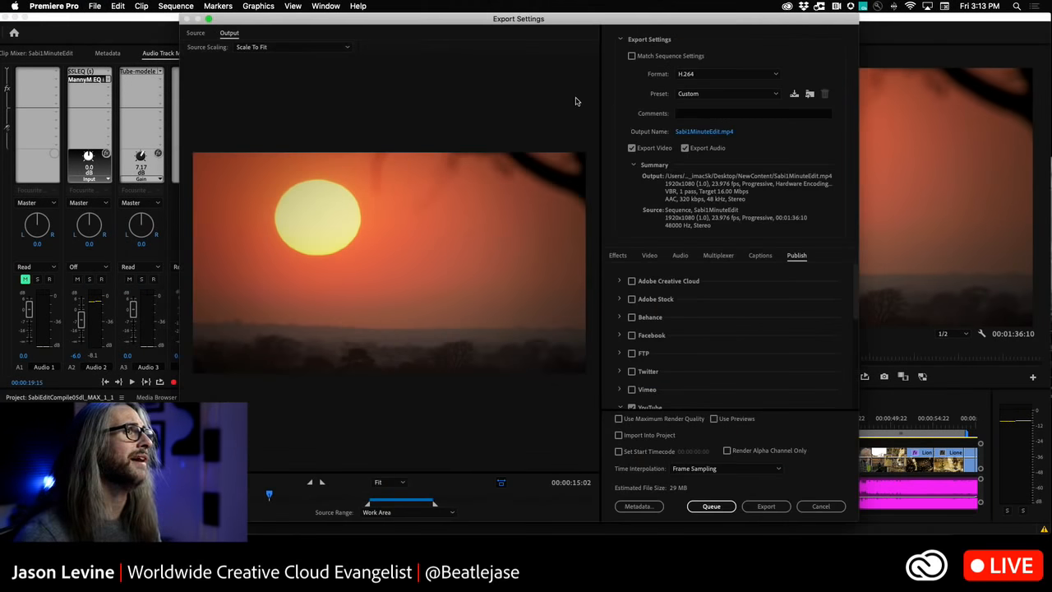
left_click(767, 94)
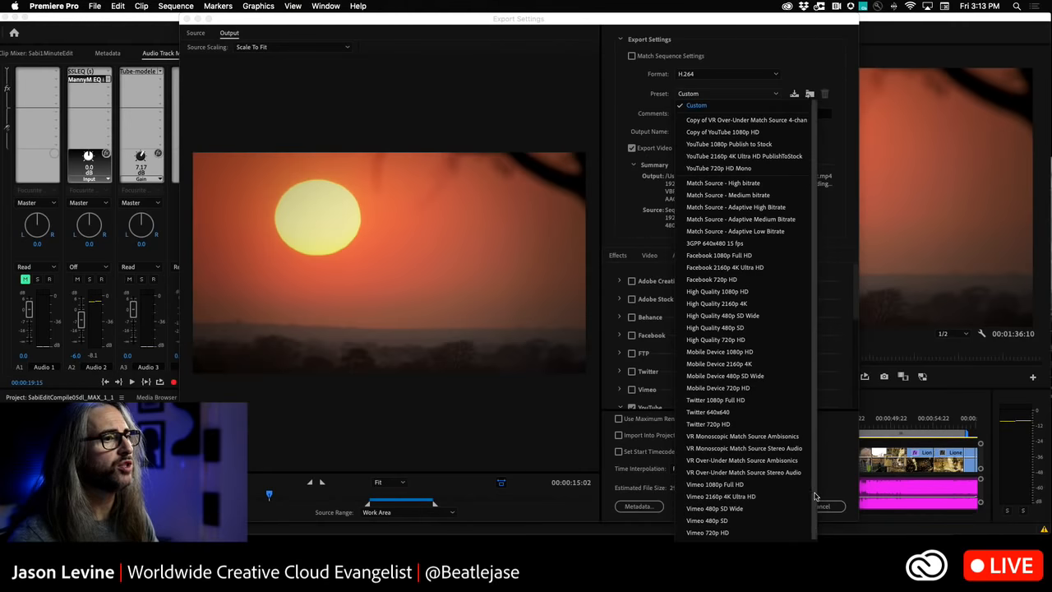
scroll(781, 527, "down", 2)
left_click(781, 527)
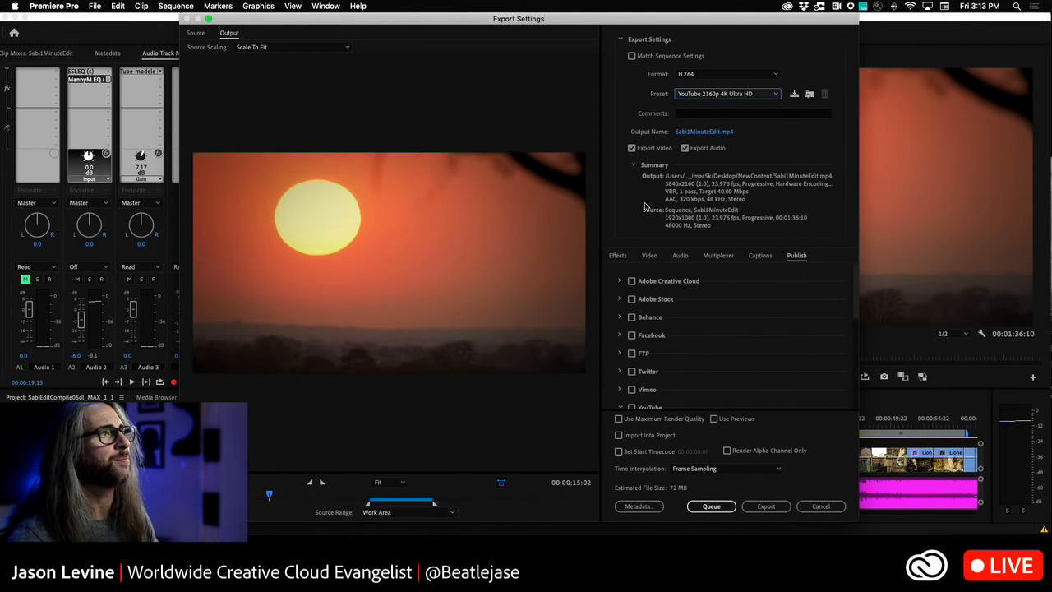
Review the video bitrate and encoding performance settings of the 4K preset and cancel the export settings
left_click(656, 256)
left_click_drag(855, 301, 859, 385)
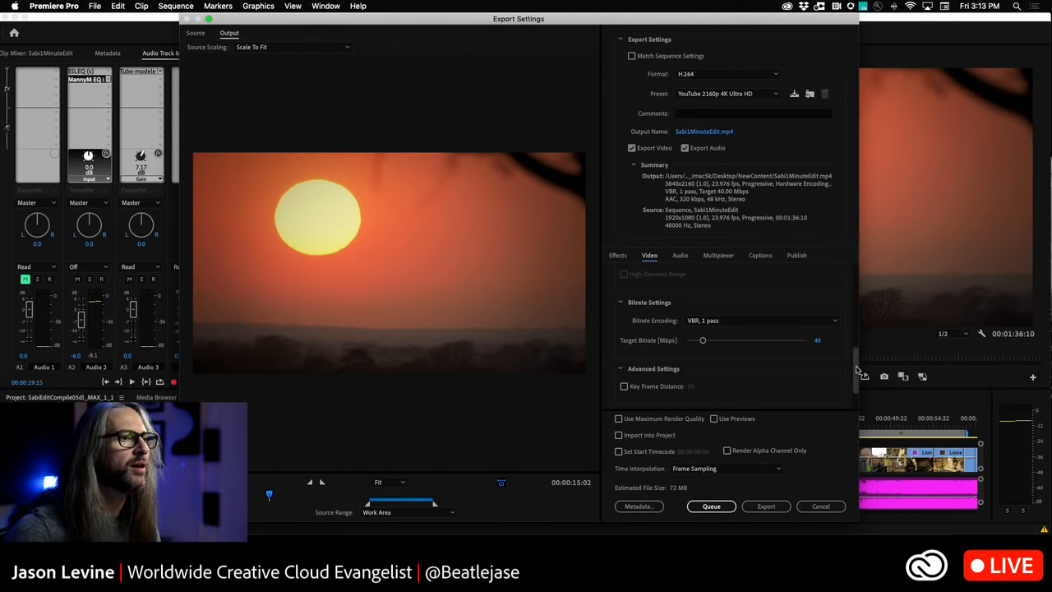
scroll(855, 371, "up", 3)
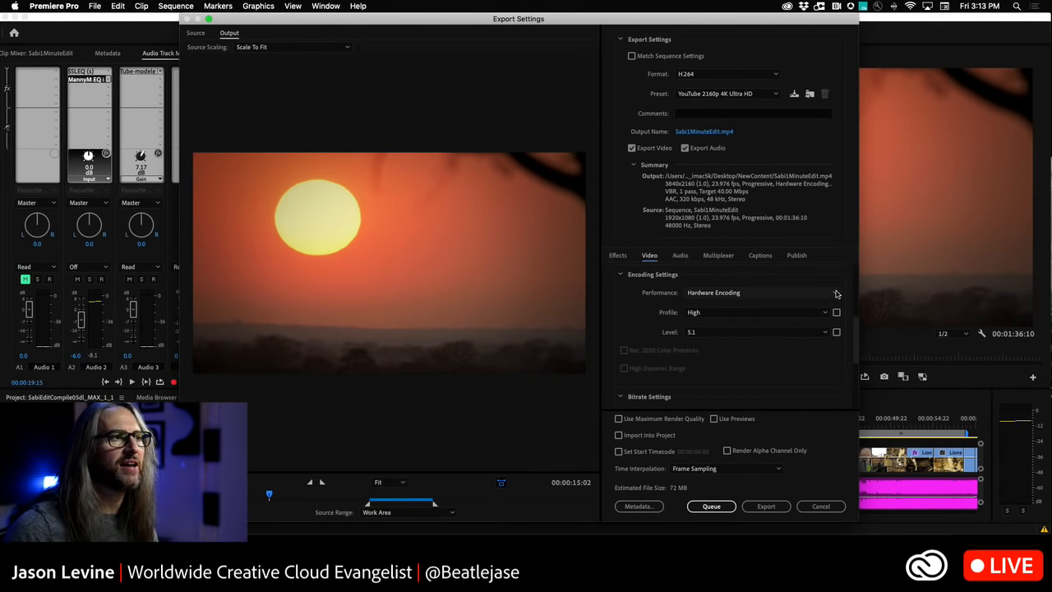
left_click(836, 293)
left_click(772, 386)
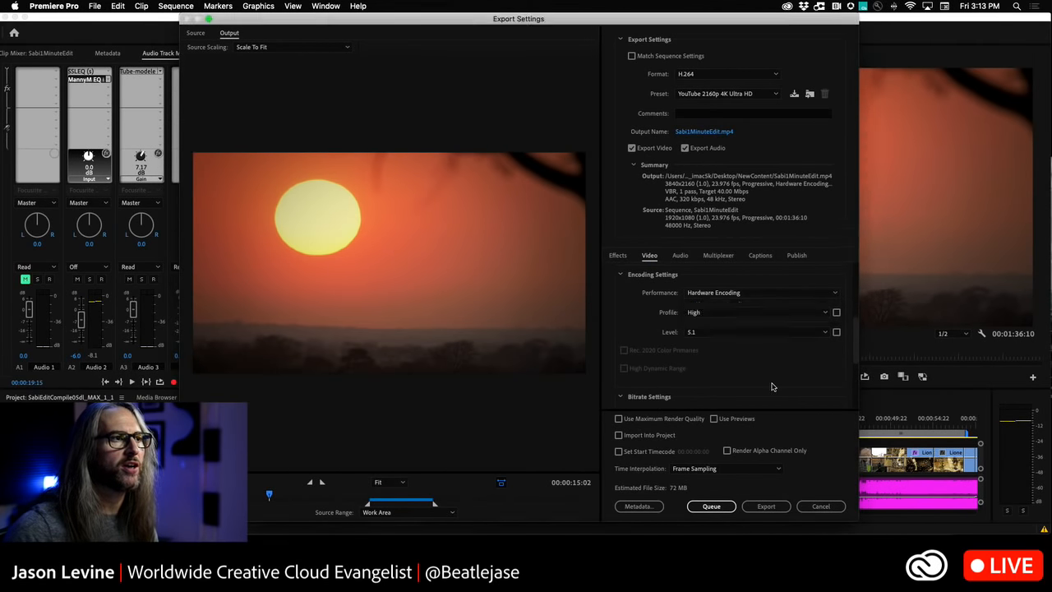
left_click(806, 509)
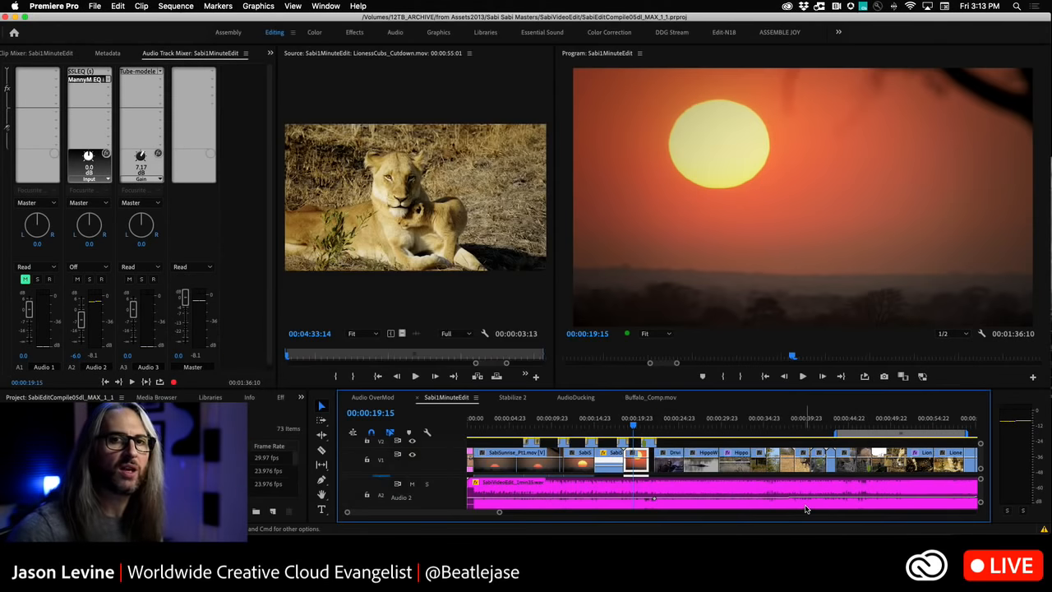